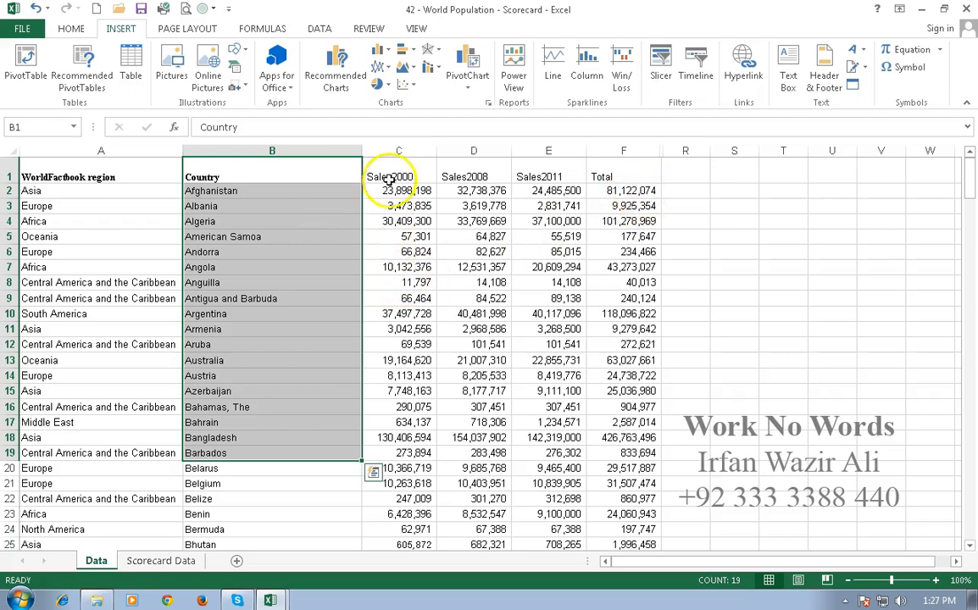
Review the Sales2000, Sales2008, Sales2011 and Total columns of the country data.
{"action": "left_click_drag", "start_coordinate": [389, 175], "coordinate": [411, 360]}
{"action": "left_click_drag", "start_coordinate": [469, 176], "coordinate": [481, 322]}
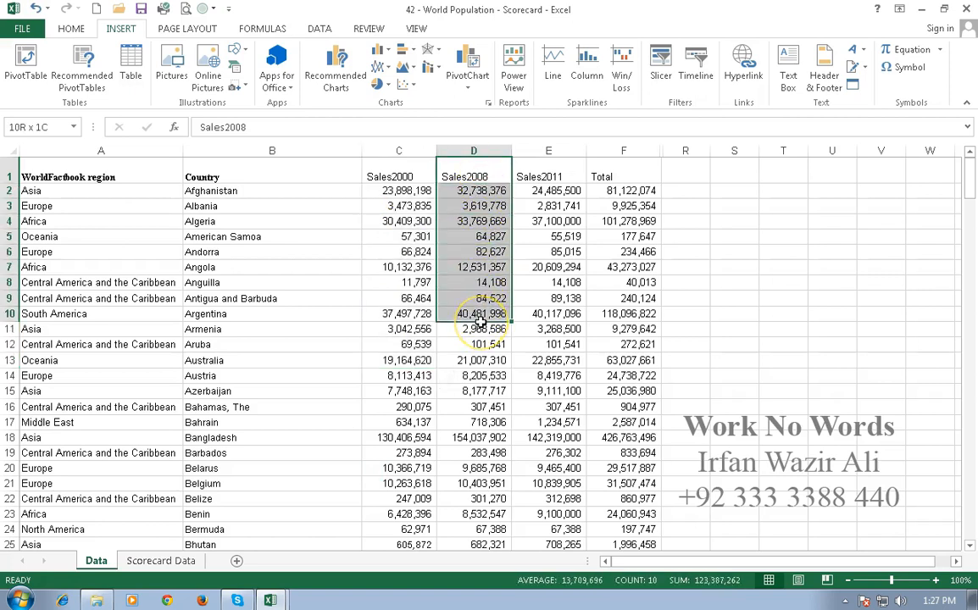
{"action": "left_click", "coordinate": [551, 176]}
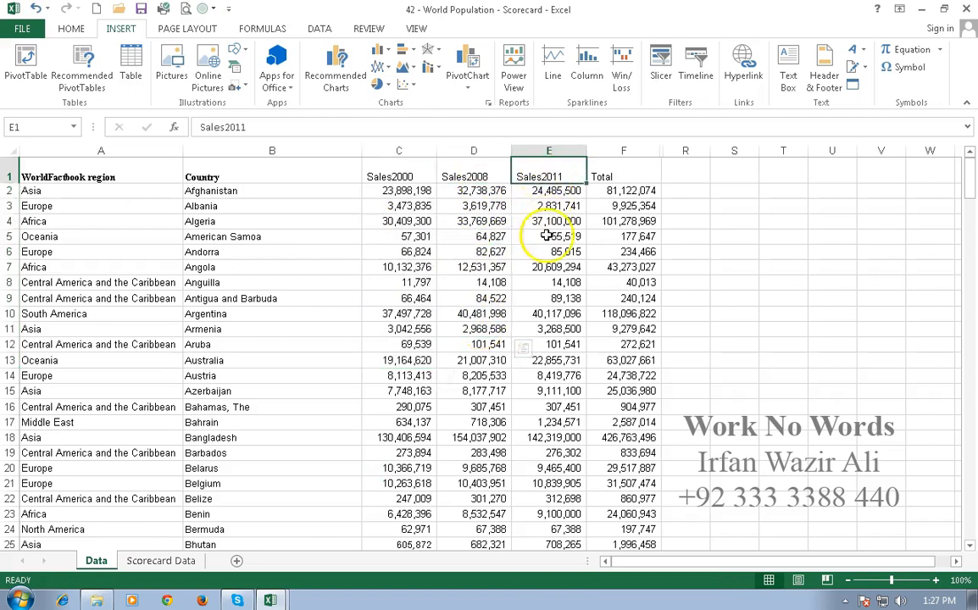
{"action": "left_click_drag", "start_coordinate": [547, 236], "coordinate": [549, 335]}
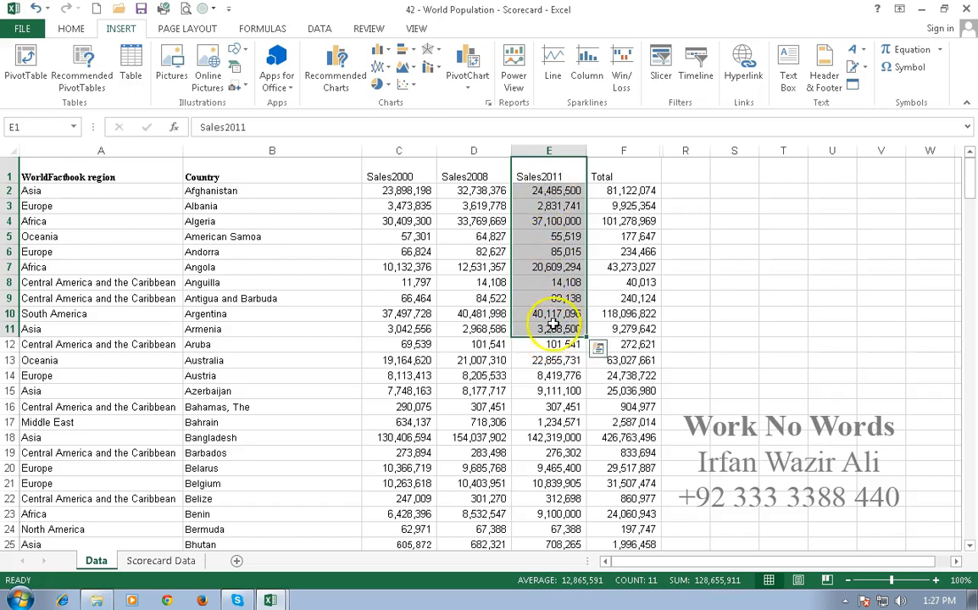
{"action": "left_click", "coordinate": [624, 176]}
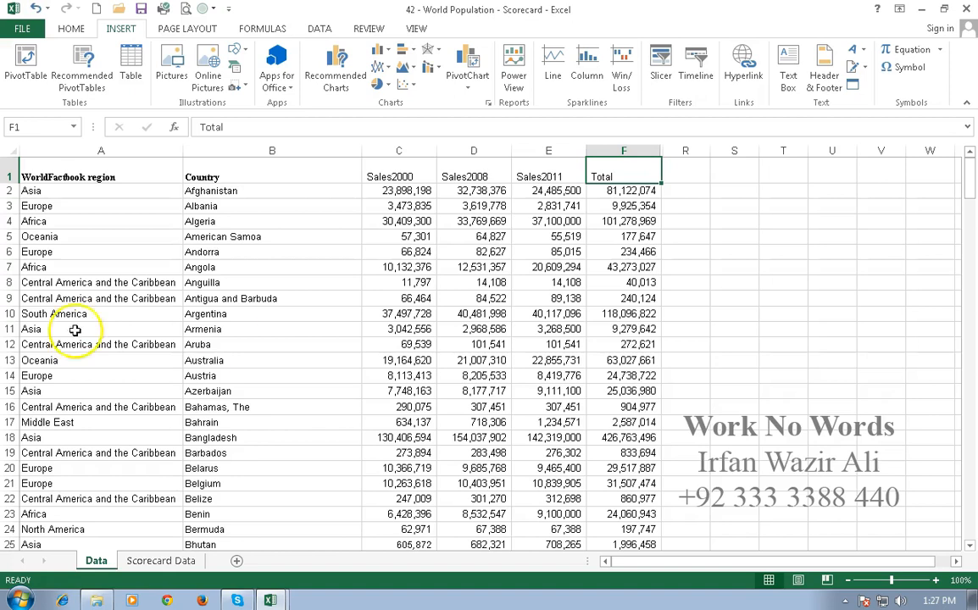
Create a PivotTable on a new worksheet from the Data sheet range A1:P236.
{"action": "left_click", "coordinate": [135, 176]}
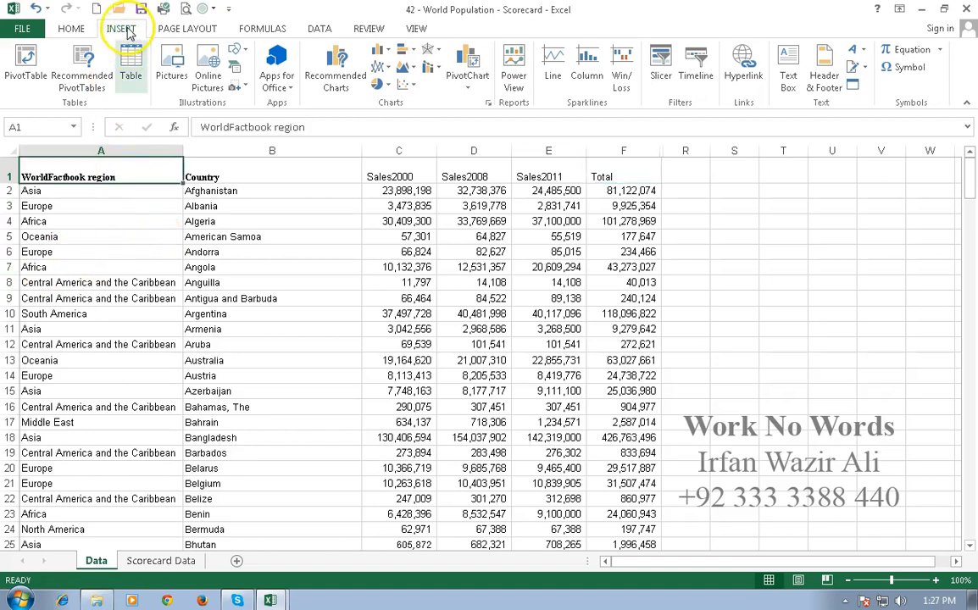
{"action": "left_click", "coordinate": [29, 74]}
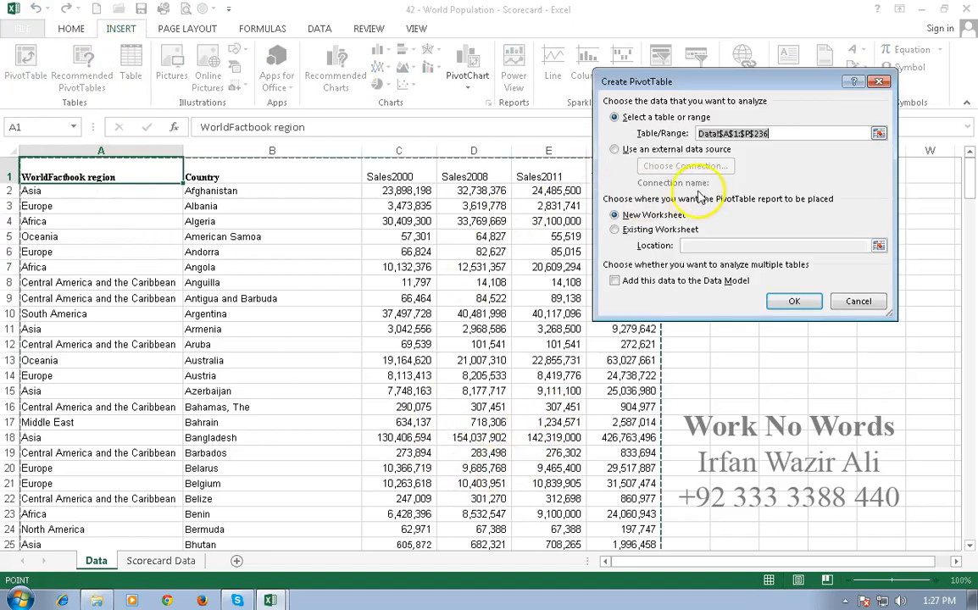
{"action": "left_click", "coordinate": [794, 301]}
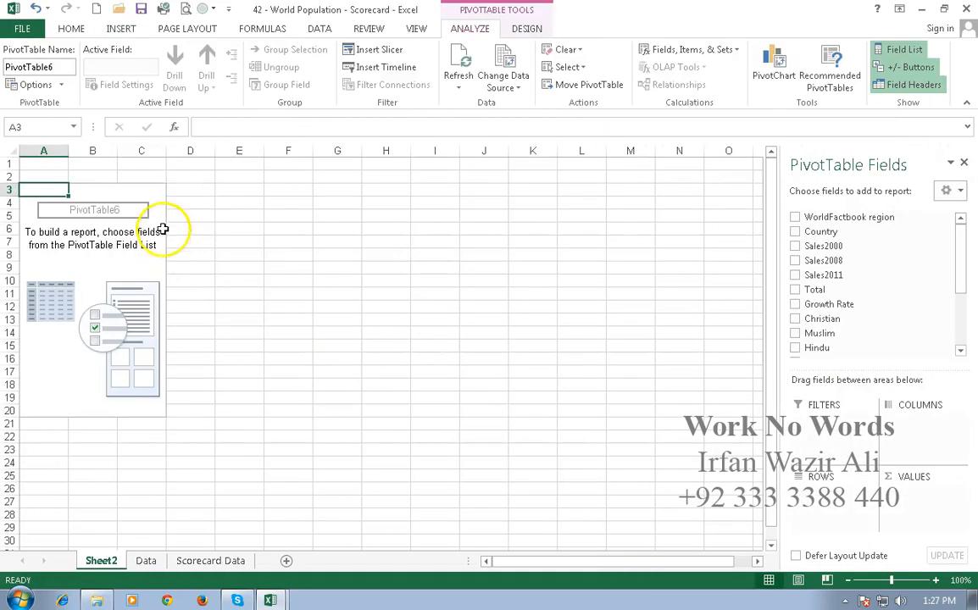
Add Country as the PivotTable's row field and Total as its summed value field.
{"action": "left_click", "coordinate": [151, 200]}
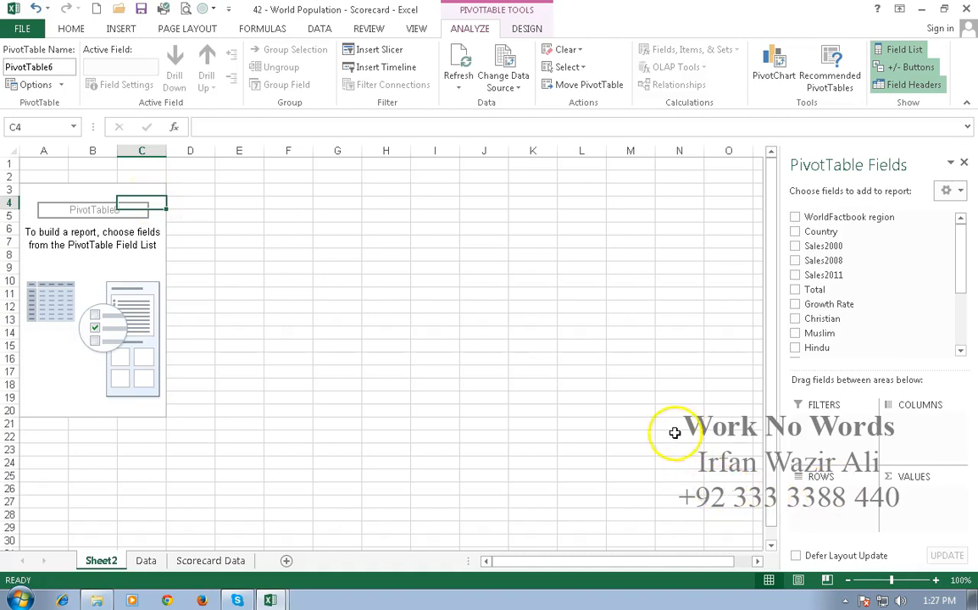
{"action": "left_click", "coordinate": [795, 232]}
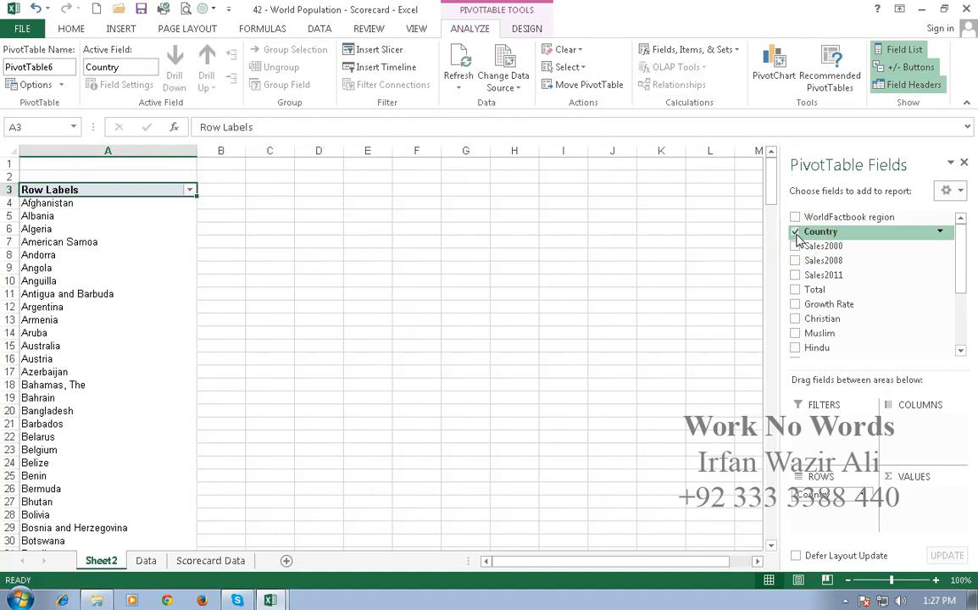
{"action": "left_click", "coordinate": [795, 290]}
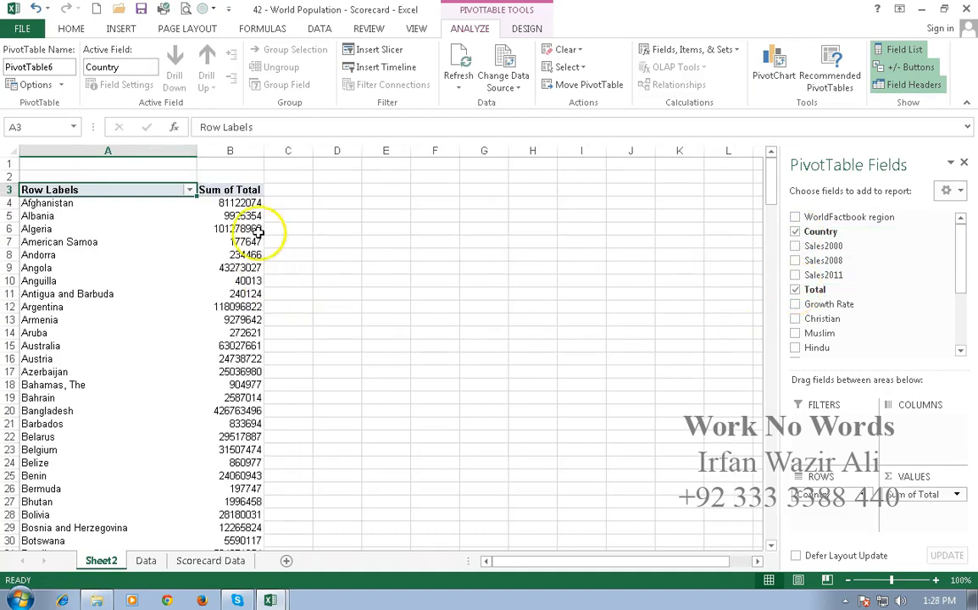
Examine the PivotTable's country totals down to the grand total and the filter choices of the row labels.
{"action": "mouse_move", "coordinate": [252, 317]}
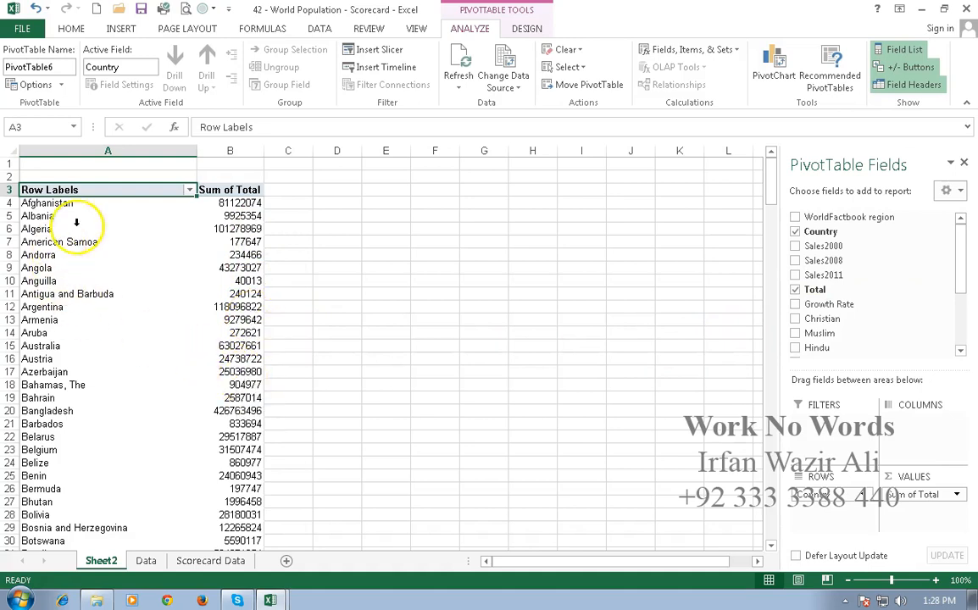
{"action": "scroll", "coordinate": [233, 356], "scroll_direction": "down", "scroll_amount": 15}
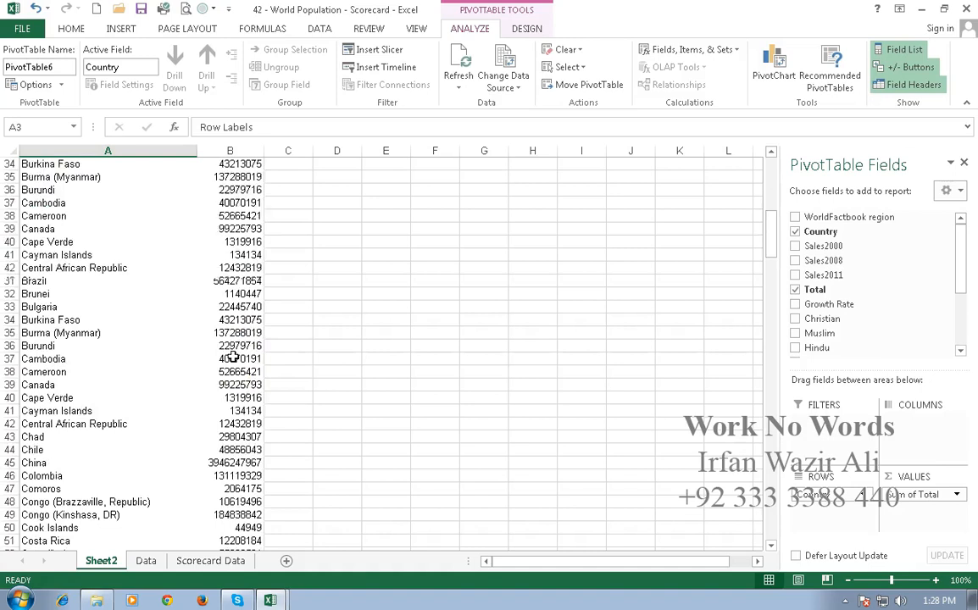
{"action": "scroll", "coordinate": [127, 339], "scroll_direction": "up", "scroll_amount": 6}
{"action": "left_click", "coordinate": [26, 333]}
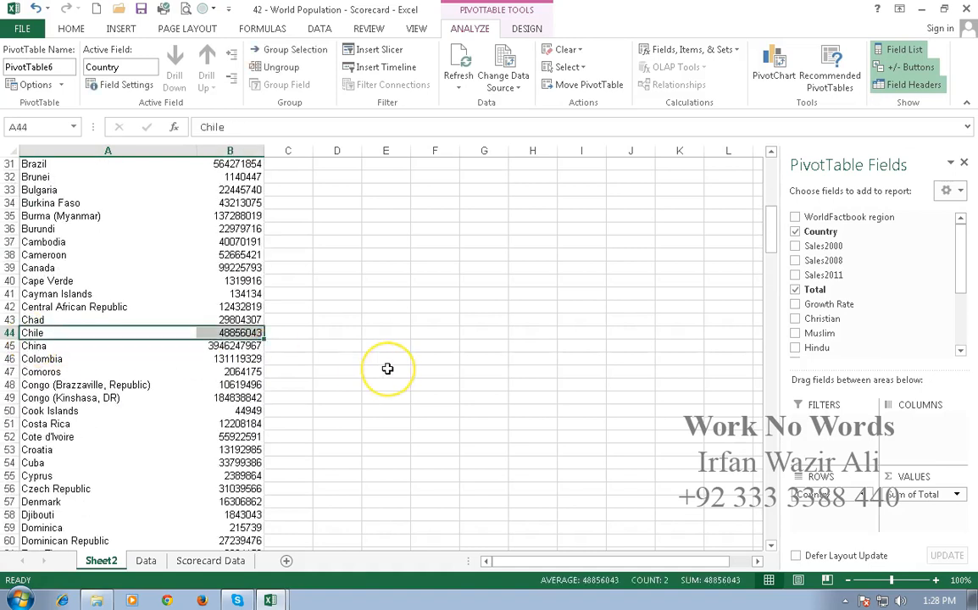
{"action": "key", "text": "ctrl+Down"}
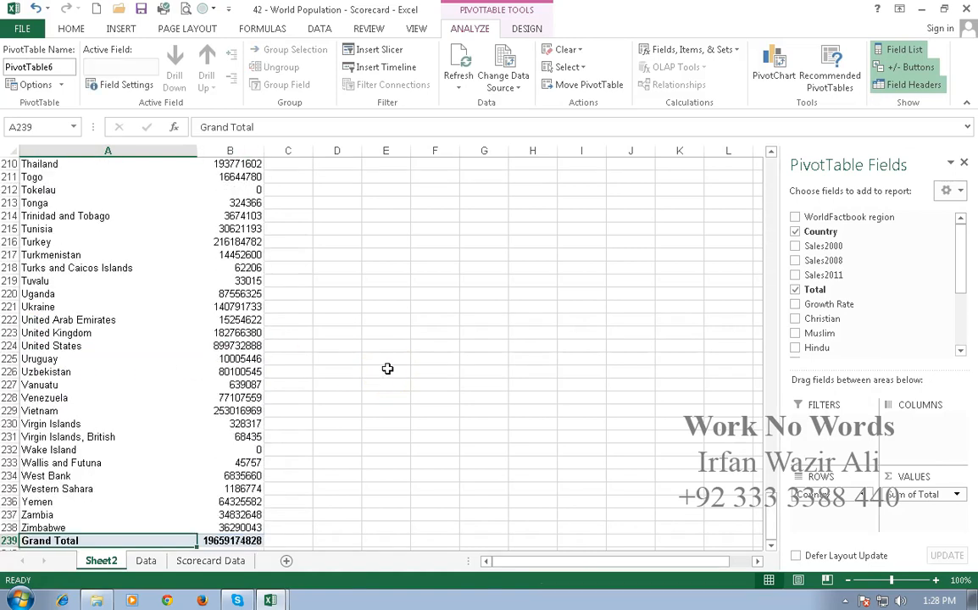
{"action": "key", "text": "ctrl+Up"}
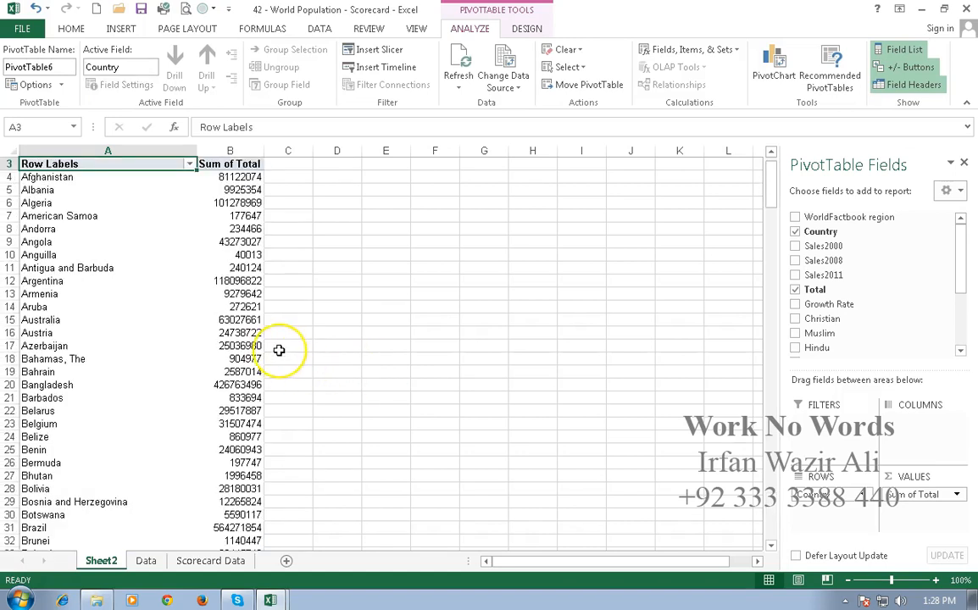
{"action": "scroll", "coordinate": [280, 351], "scroll_direction": "up", "scroll_amount": 1}
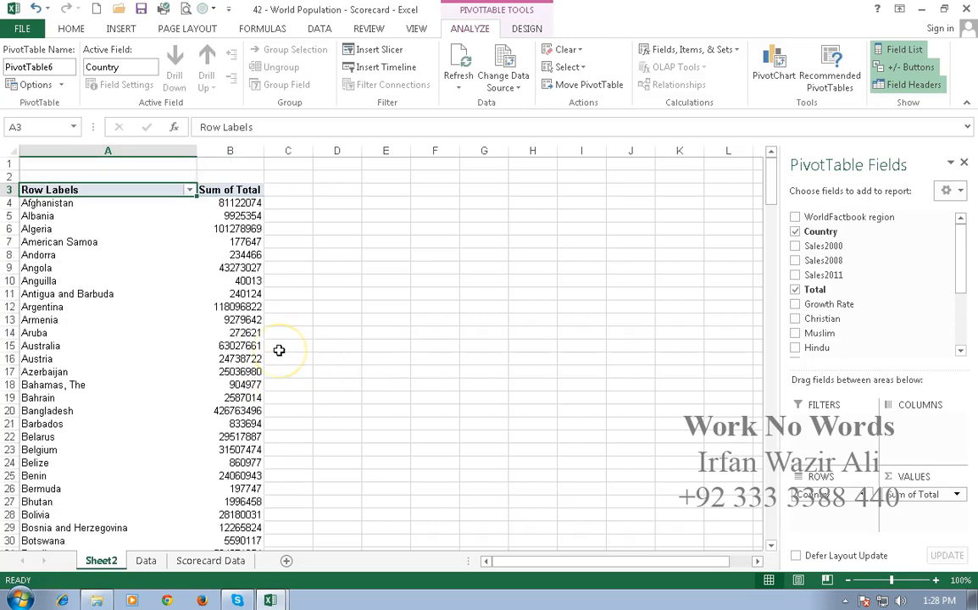
{"action": "left_click", "coordinate": [190, 190]}
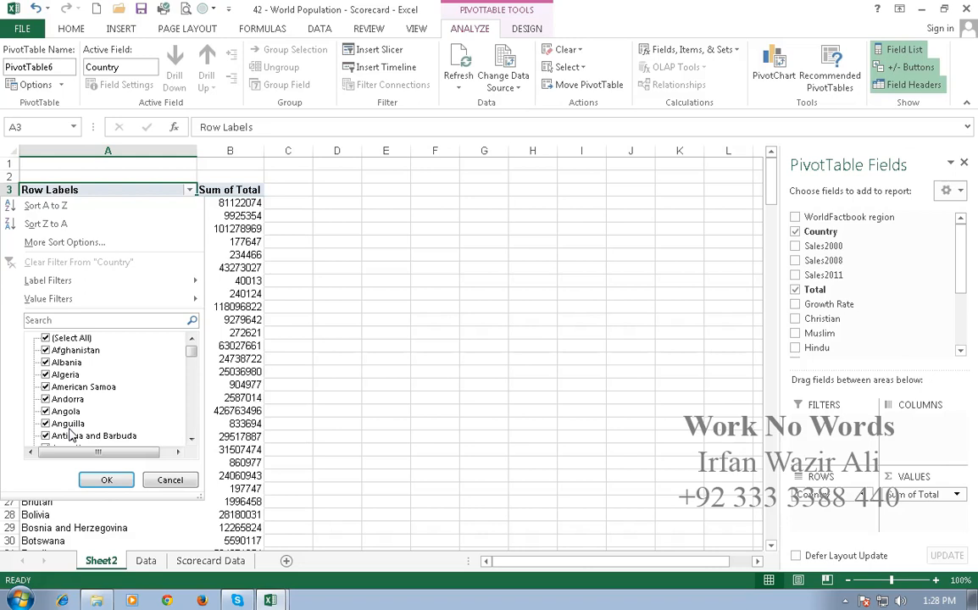
{"action": "left_click", "coordinate": [118, 479]}
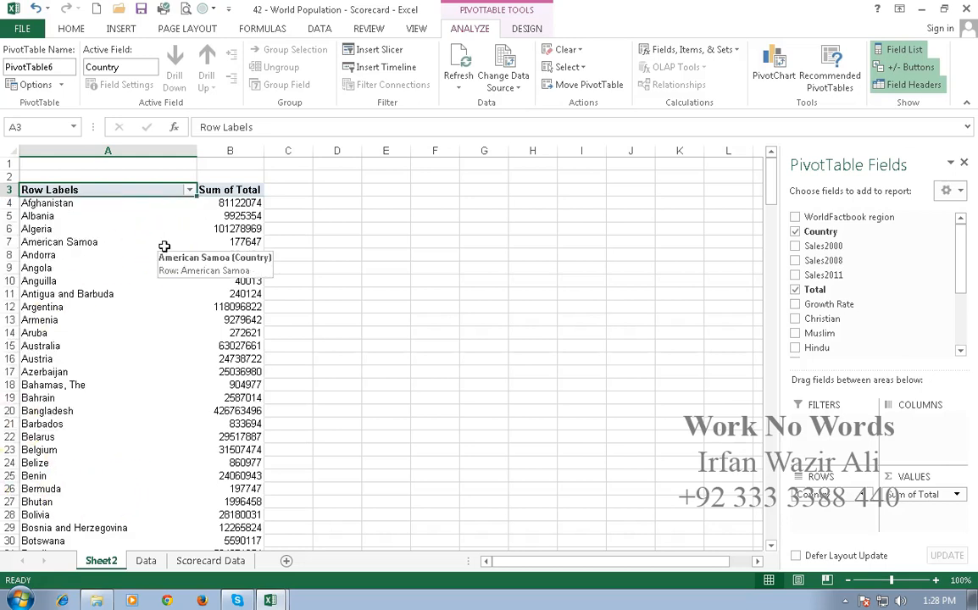
Insert a slicer for the Country field of the PivotTable.
{"action": "left_click", "coordinate": [379, 53]}
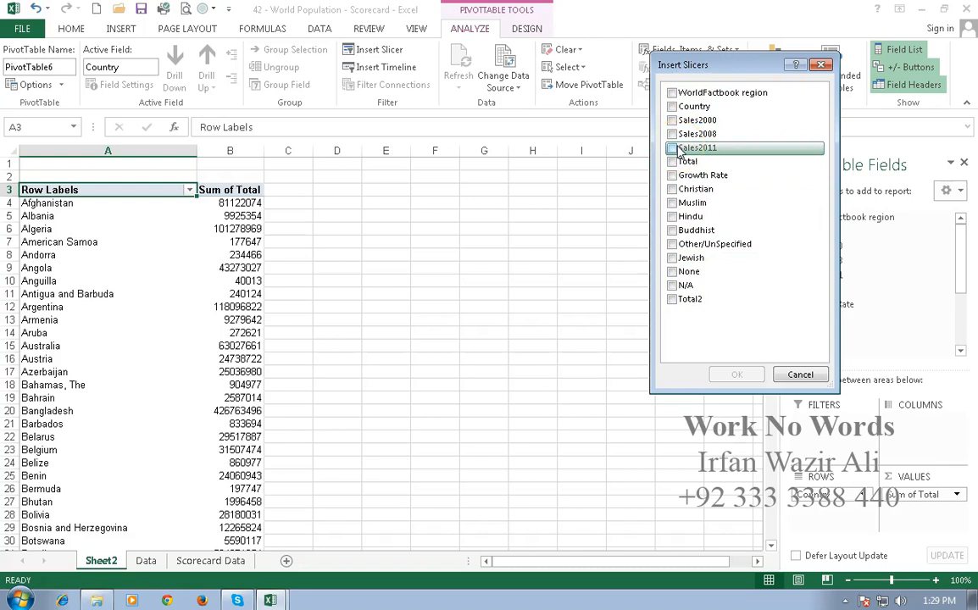
{"action": "left_click", "coordinate": [679, 109]}
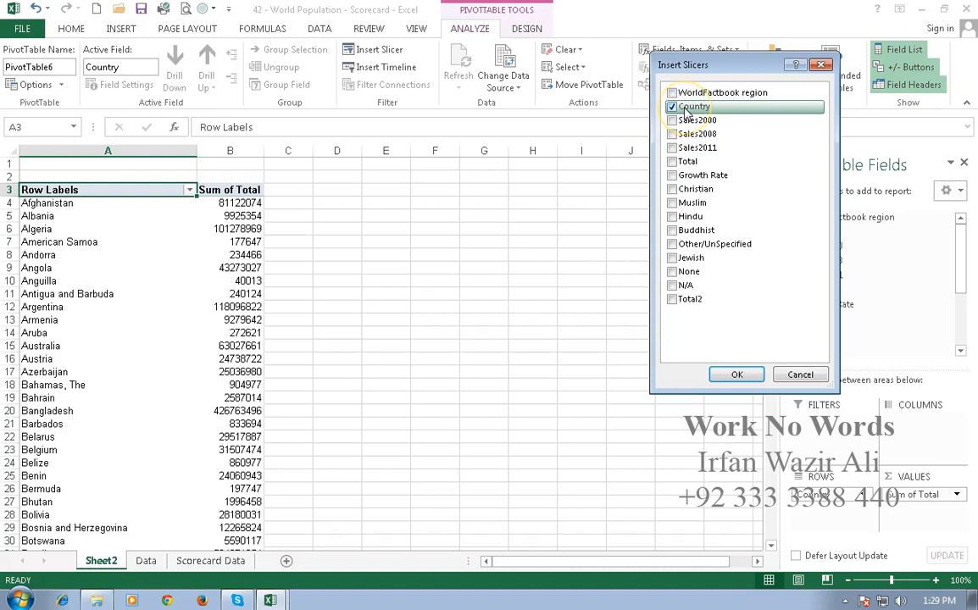
{"action": "left_click", "coordinate": [731, 375]}
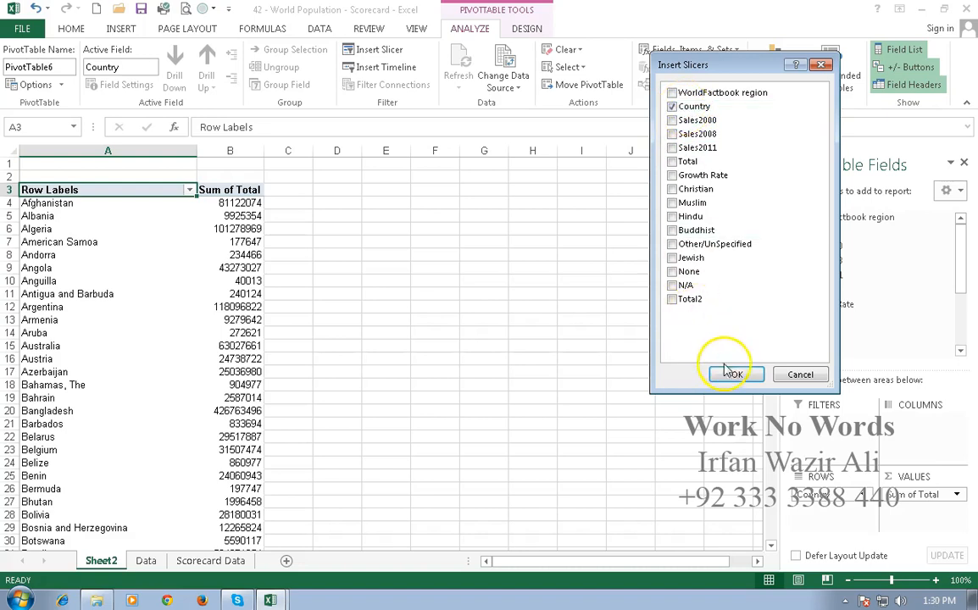
Place the Country slicer beside the PivotTable and enlarge it to about 4.6" high and 7.2" wide.
{"action": "left_click_drag", "start_coordinate": [410, 271], "coordinate": [415, 204]}
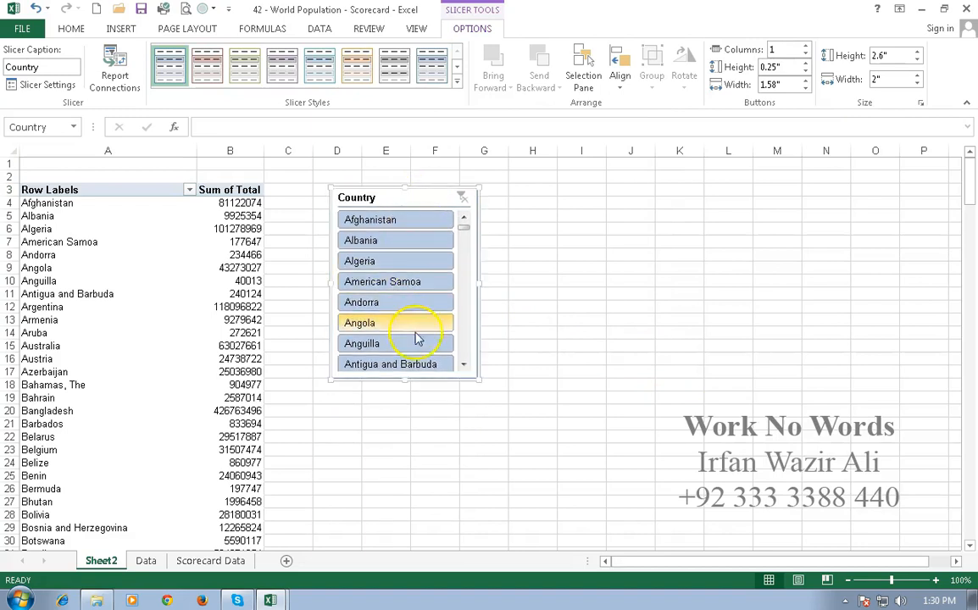
{"action": "mouse_move", "coordinate": [466, 234]}
{"action": "left_mouse_down"}
{"action": "mouse_move", "coordinate": [463, 353]}
{"action": "mouse_move", "coordinate": [466, 221]}
{"action": "left_mouse_up"}
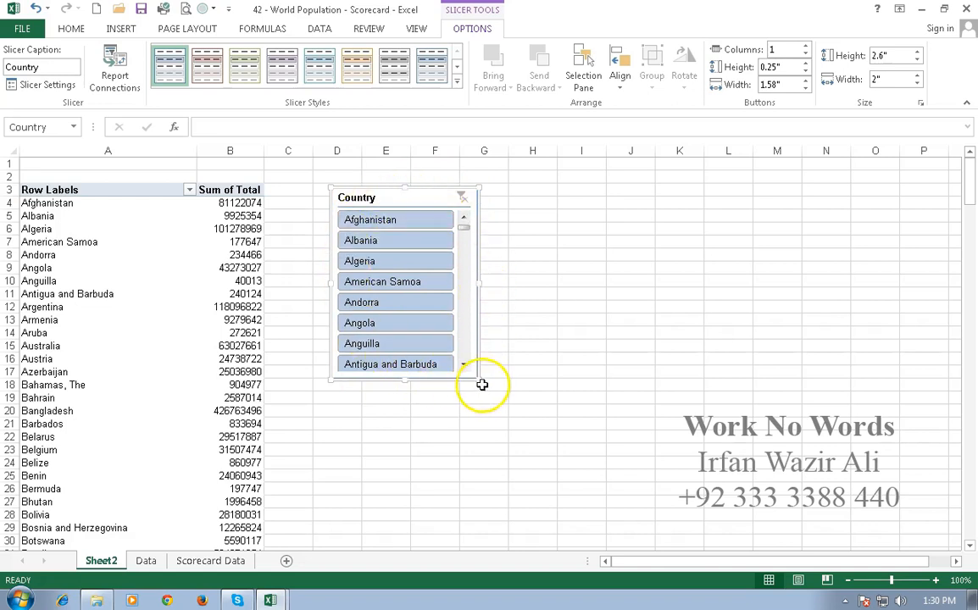
{"action": "left_click_drag", "start_coordinate": [478, 380], "coordinate": [856, 525]}
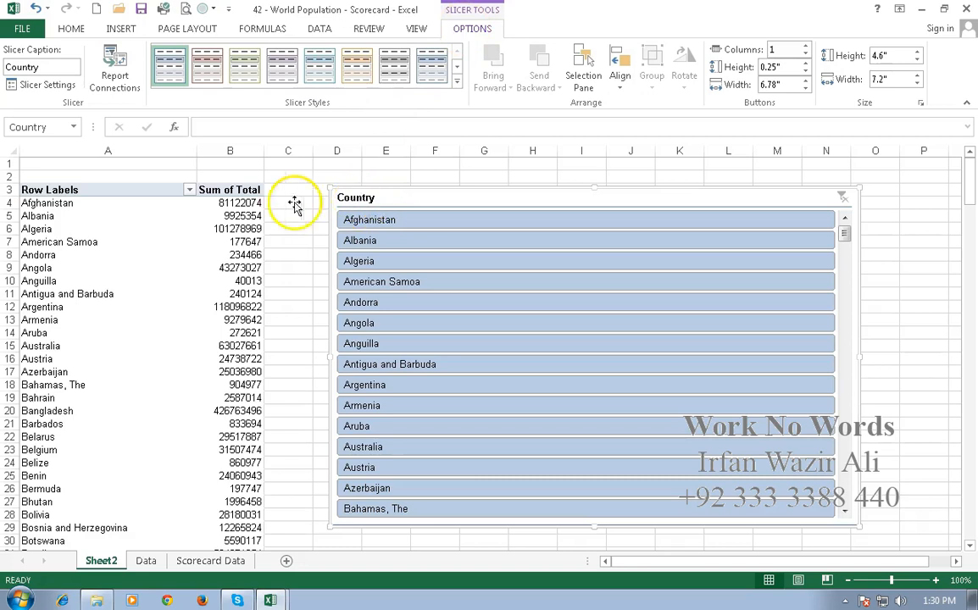
Switch the Country slicer's header display off and back on in its settings.
{"action": "left_click", "coordinate": [48, 86]}
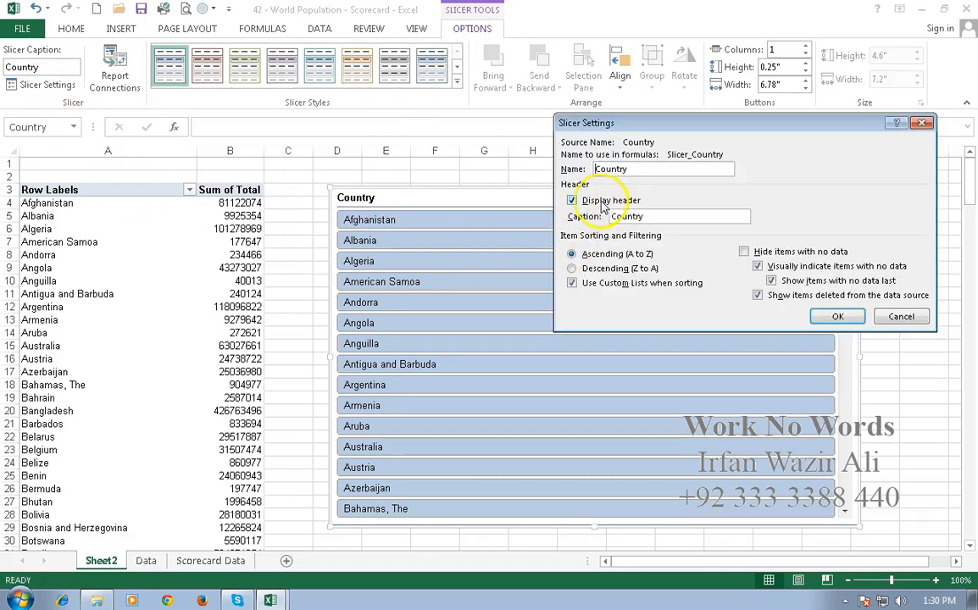
{"action": "left_click", "coordinate": [834, 317]}
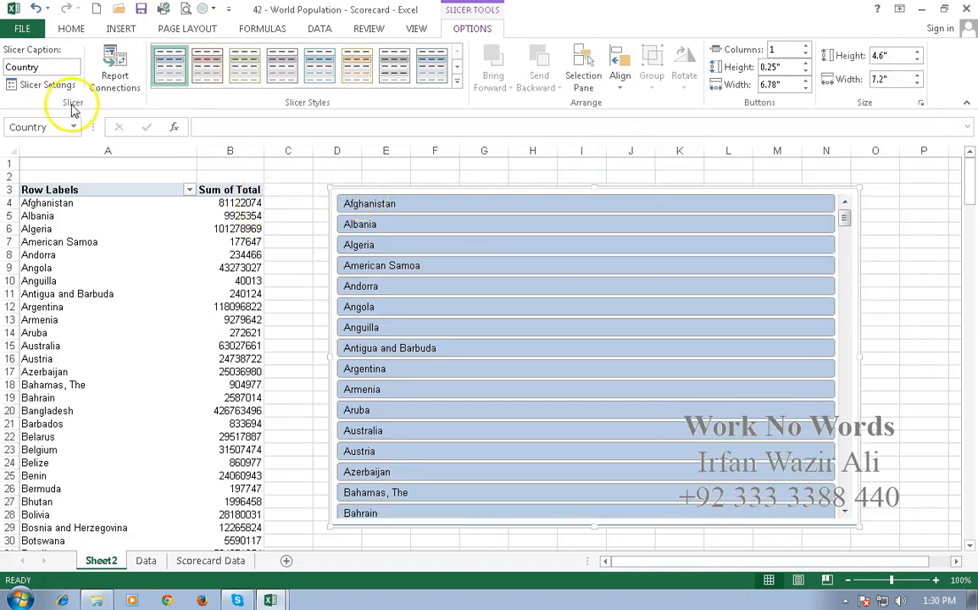
{"action": "left_click", "coordinate": [47, 86]}
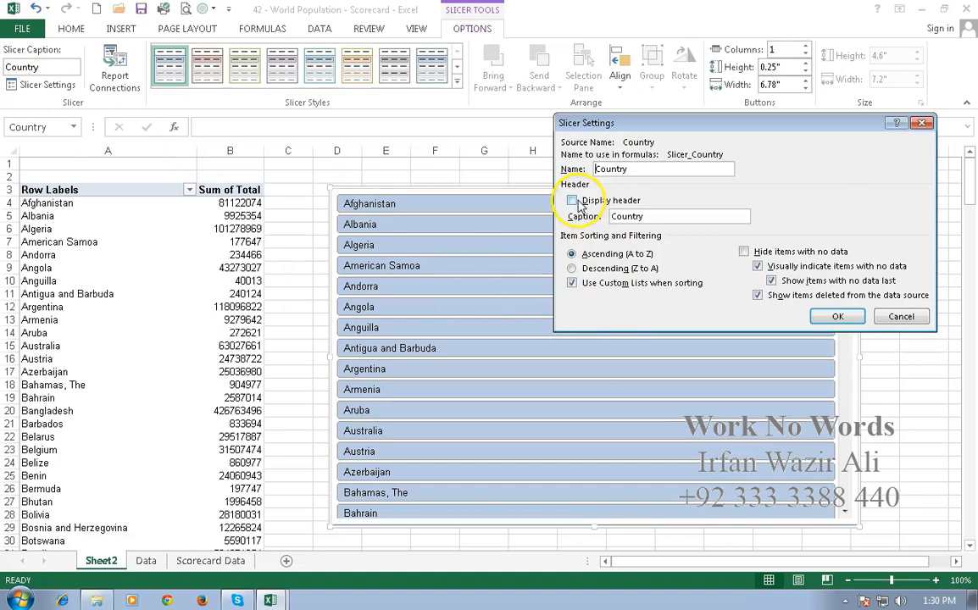
{"action": "left_click", "coordinate": [815, 318]}
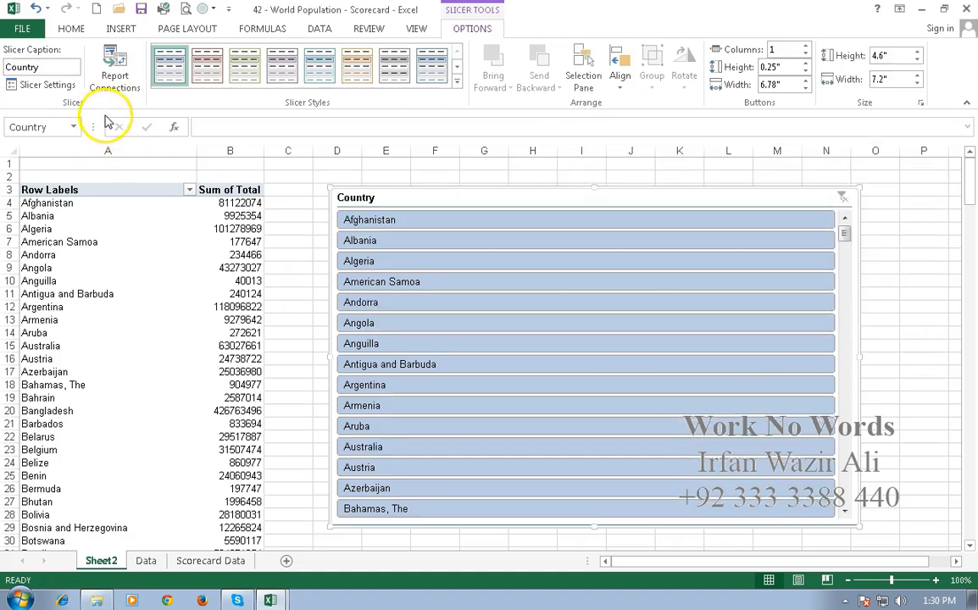
Check the Country slicer's report connection to PivotTable6 and give the slicer the gradient blue style.
{"action": "left_click", "coordinate": [114, 74]}
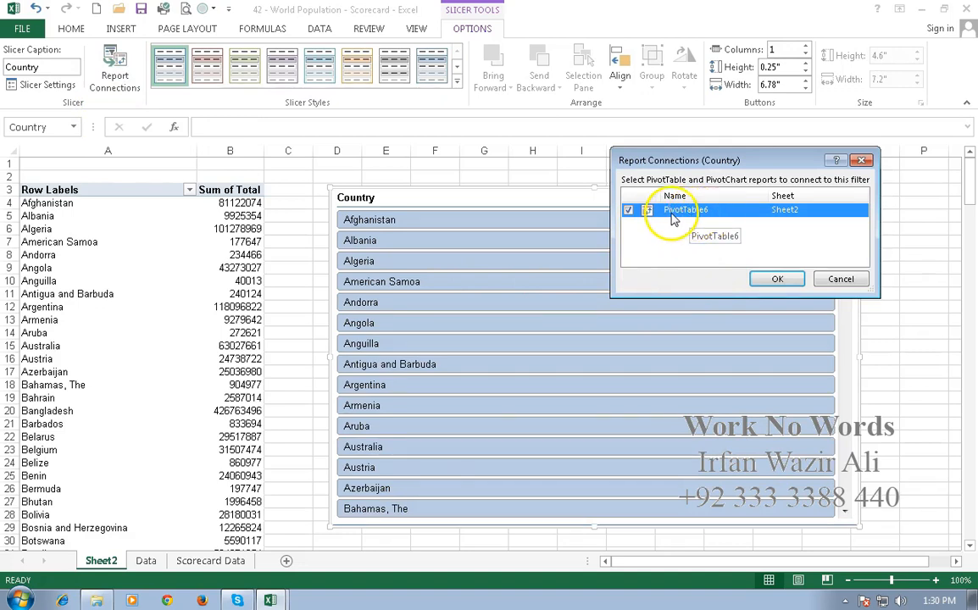
{"action": "left_click", "coordinate": [773, 279]}
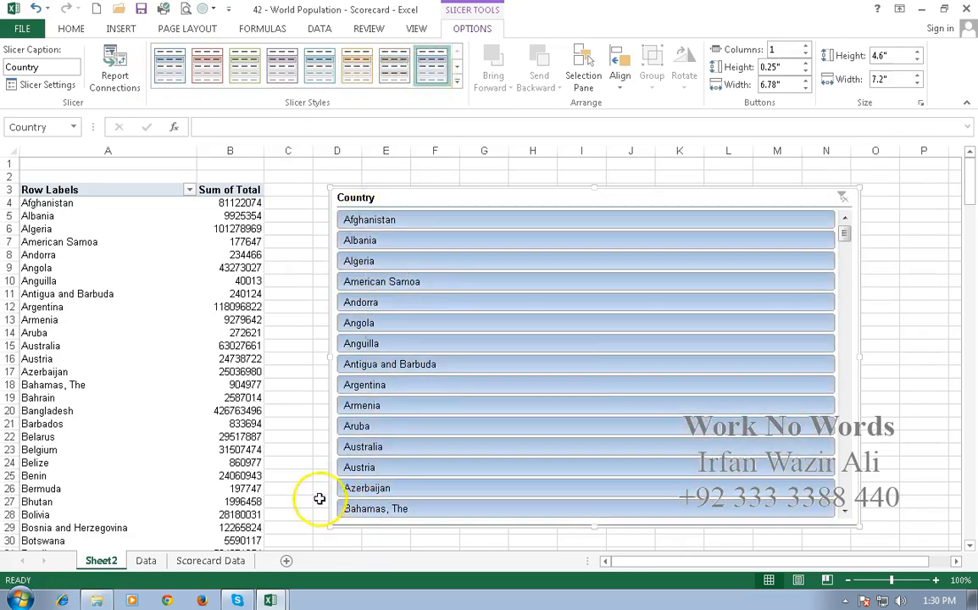
Arrange the Country slicer's buttons in 5 columns and check how far its list still scrolls.
{"action": "mouse_move", "coordinate": [845, 234]}
{"action": "left_mouse_down"}
{"action": "mouse_move", "coordinate": [850, 288]}
{"action": "mouse_move", "coordinate": [851, 218]}
{"action": "left_mouse_up"}
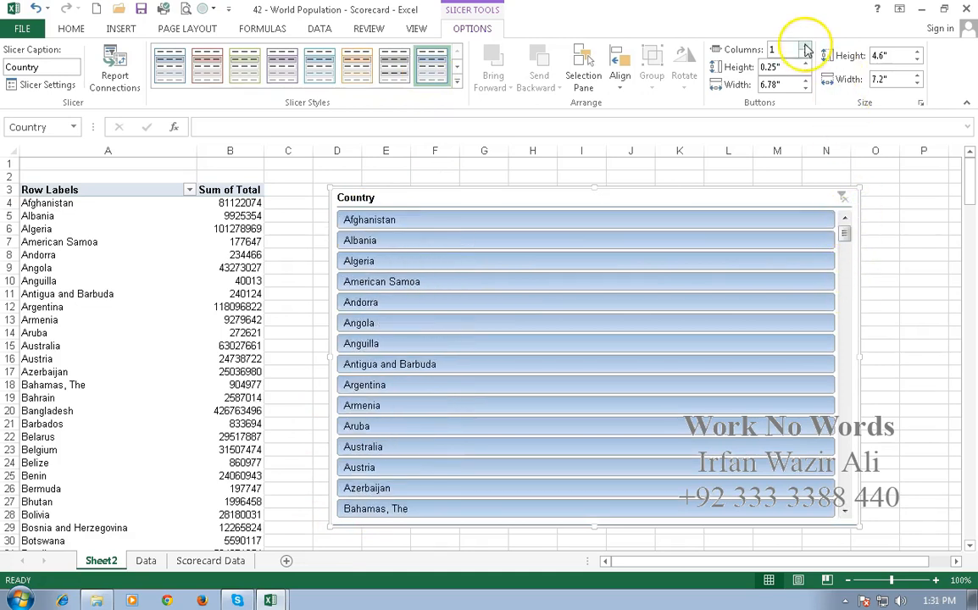
{"action": "left_click", "coordinate": [805, 49]}
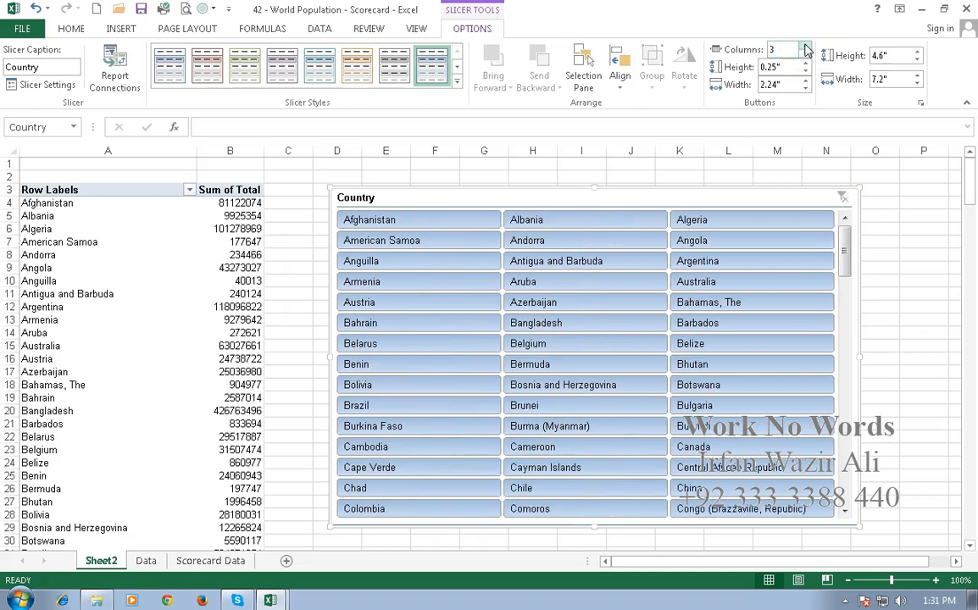
{"action": "left_click", "coordinate": [806, 49]}
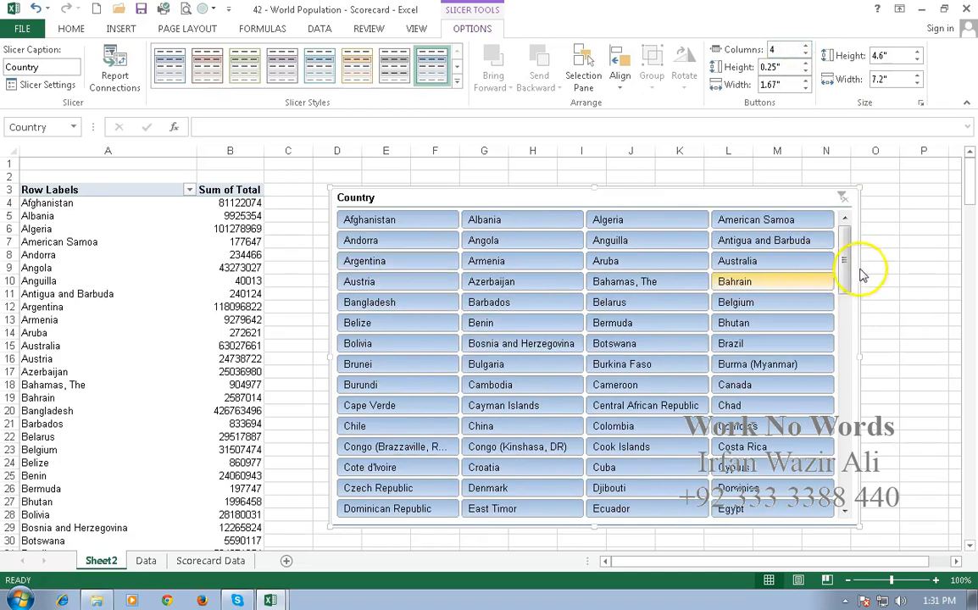
{"action": "left_click", "coordinate": [806, 49]}
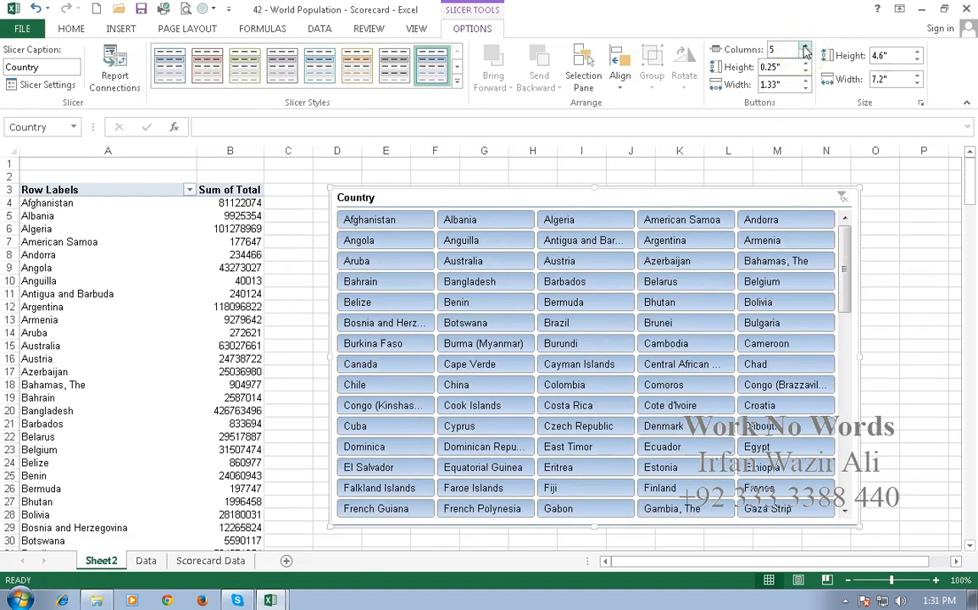
{"action": "left_click_drag", "start_coordinate": [841, 290], "coordinate": [842, 216]}
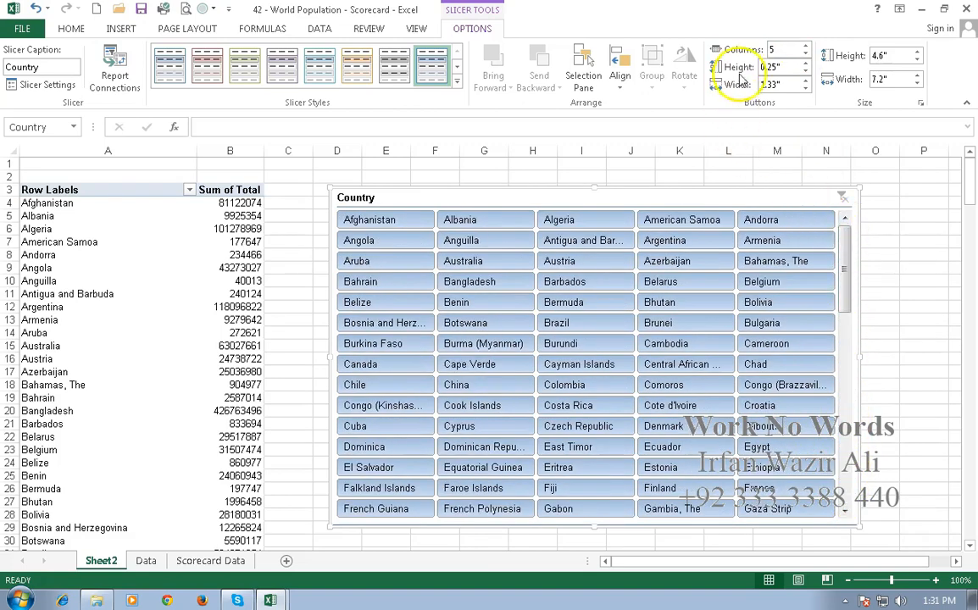
Settle the Country slicer on 4 columns after trying 6, and filter the PivotTable to the countries from Afghanistan through Chile.
{"action": "left_click", "coordinate": [806, 48]}
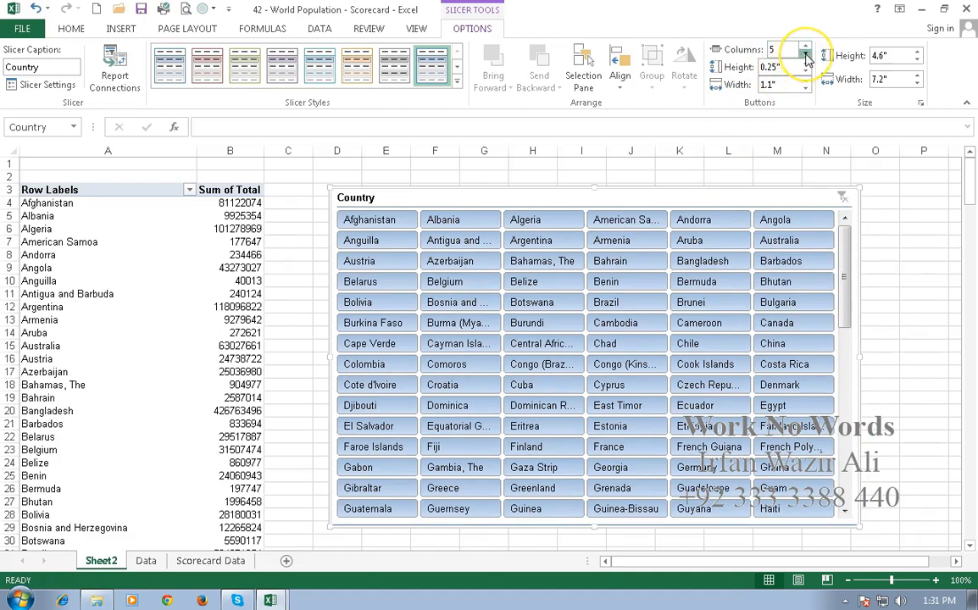
{"action": "left_click", "coordinate": [806, 56]}
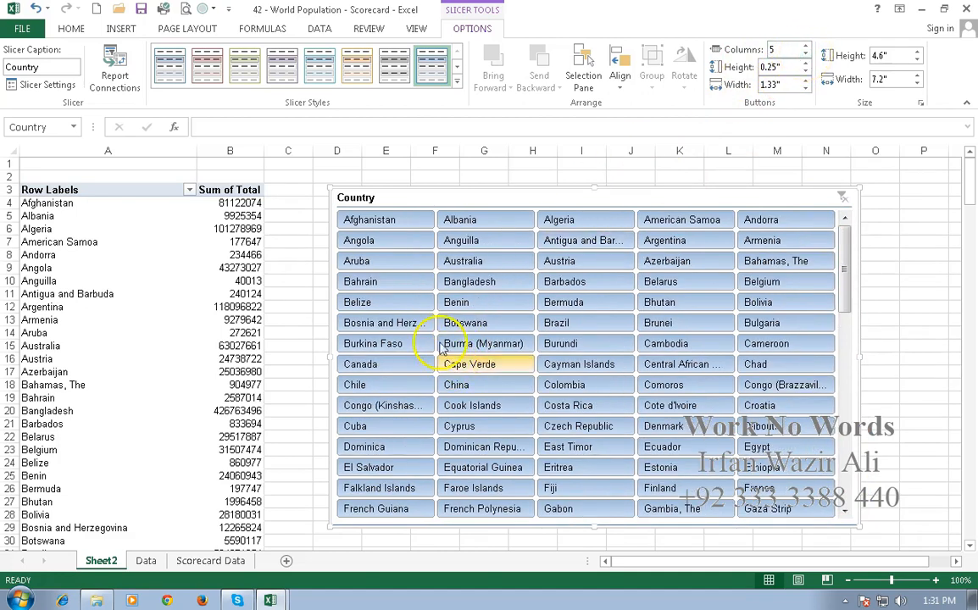
{"action": "left_click", "coordinate": [806, 56]}
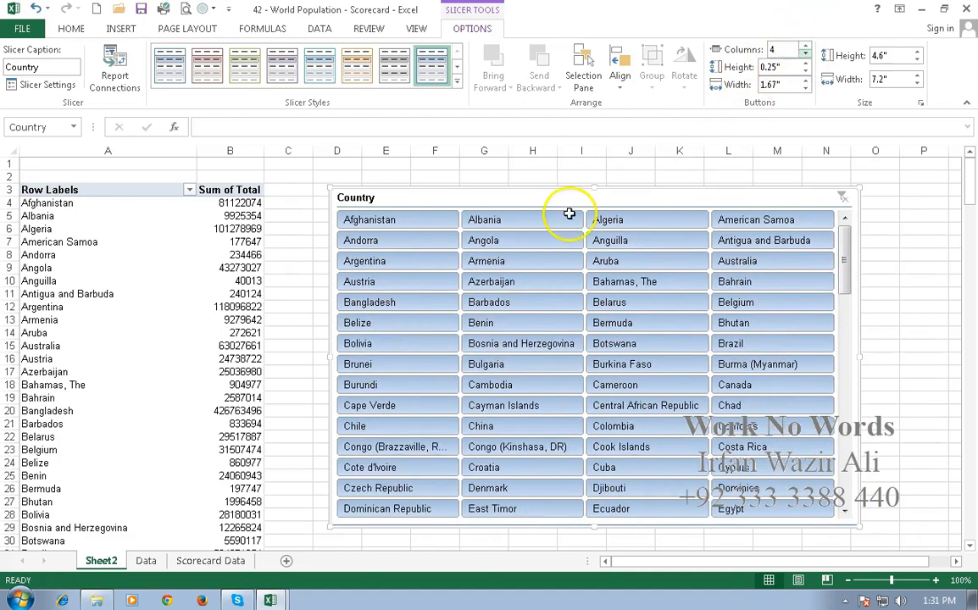
{"action": "left_click", "coordinate": [396, 221]}
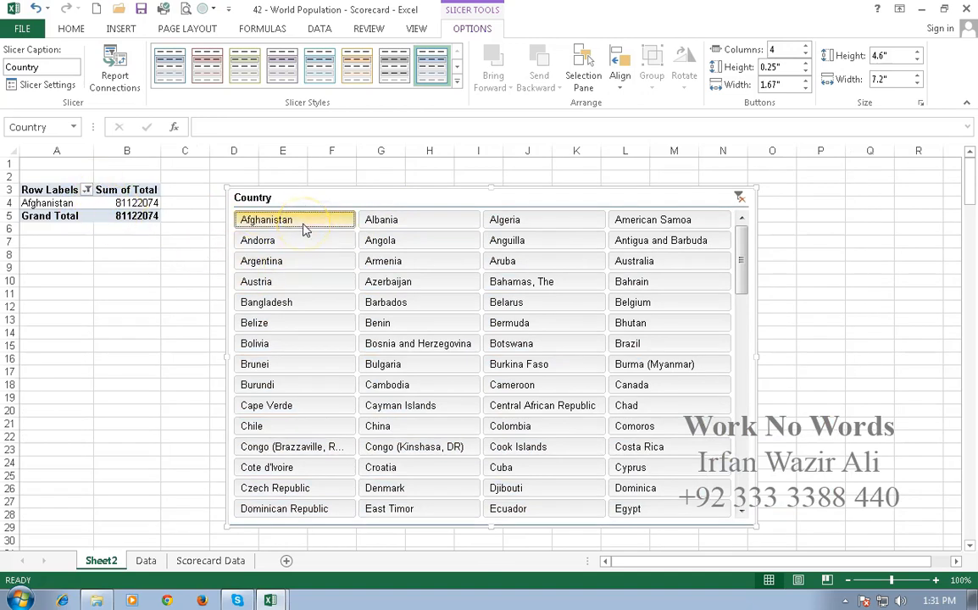
{"action": "left_click_drag", "start_coordinate": [303, 228], "coordinate": [290, 398]}
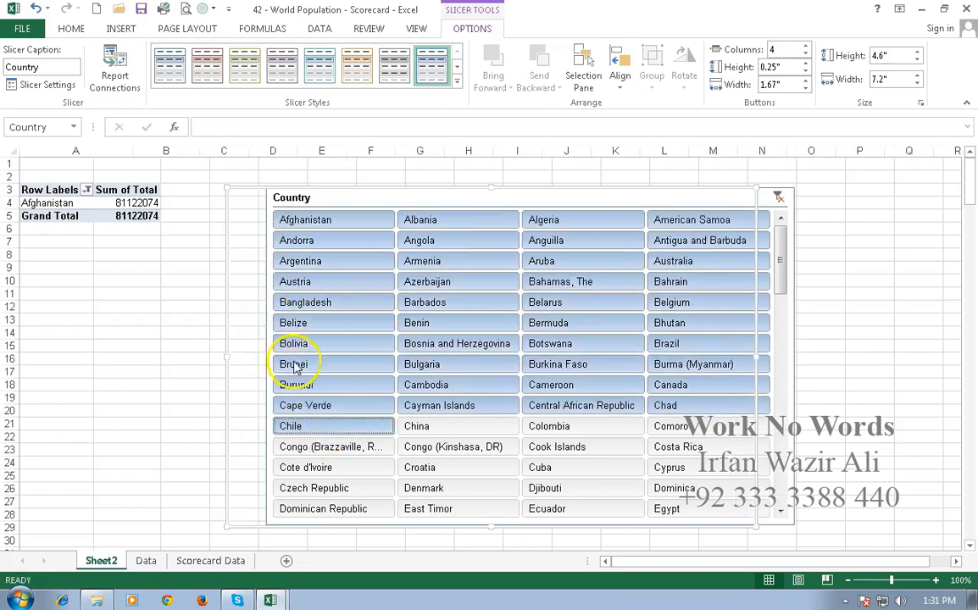
Reduce the Country slicer to a single column of buttons and narrow it to about four worksheet columns wide.
{"action": "left_click", "coordinate": [807, 56]}
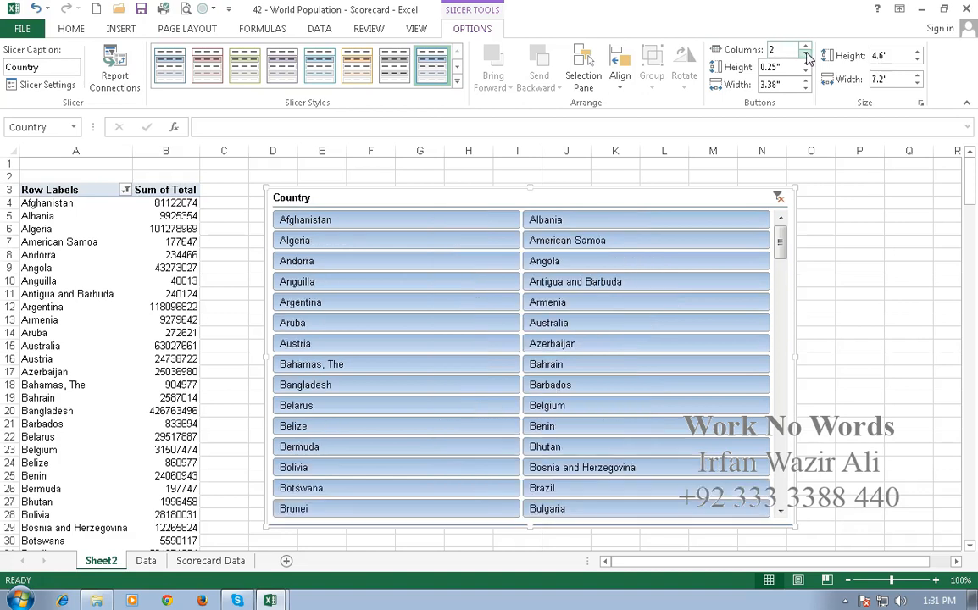
{"action": "left_click", "coordinate": [801, 437]}
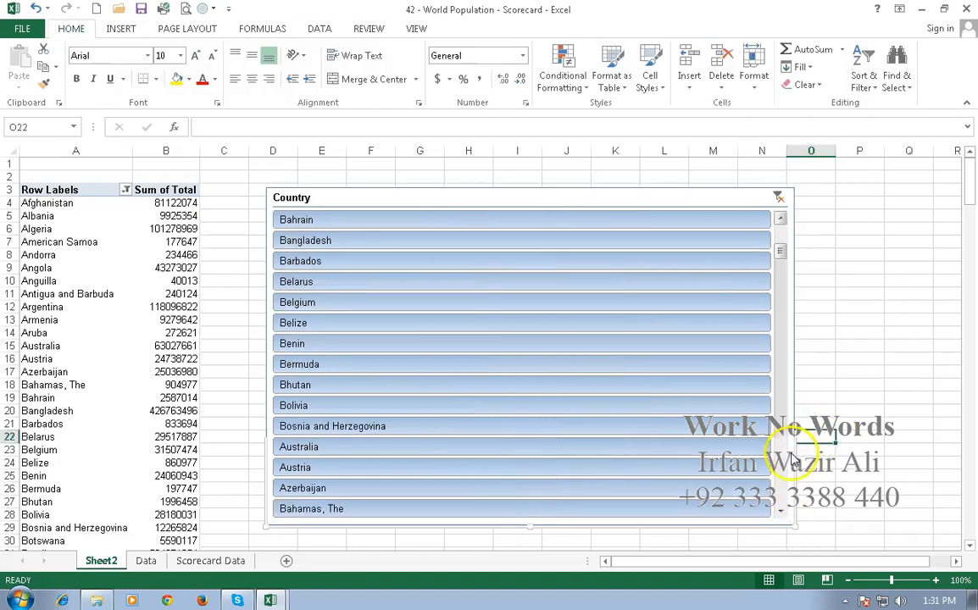
{"action": "left_click", "coordinate": [795, 524]}
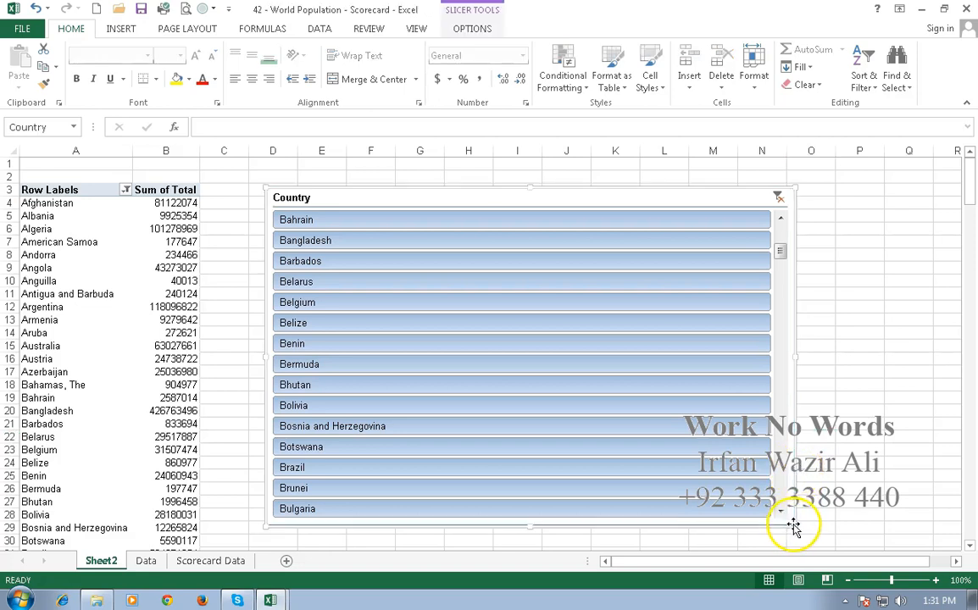
{"action": "left_click_drag", "start_coordinate": [795, 525], "coordinate": [456, 506]}
Use the Country slicer to filter to Bahrain alone, Afghanistan alone, and the continuous range from Afghanistan through Australia.
{"action": "left_click", "coordinate": [363, 220]}
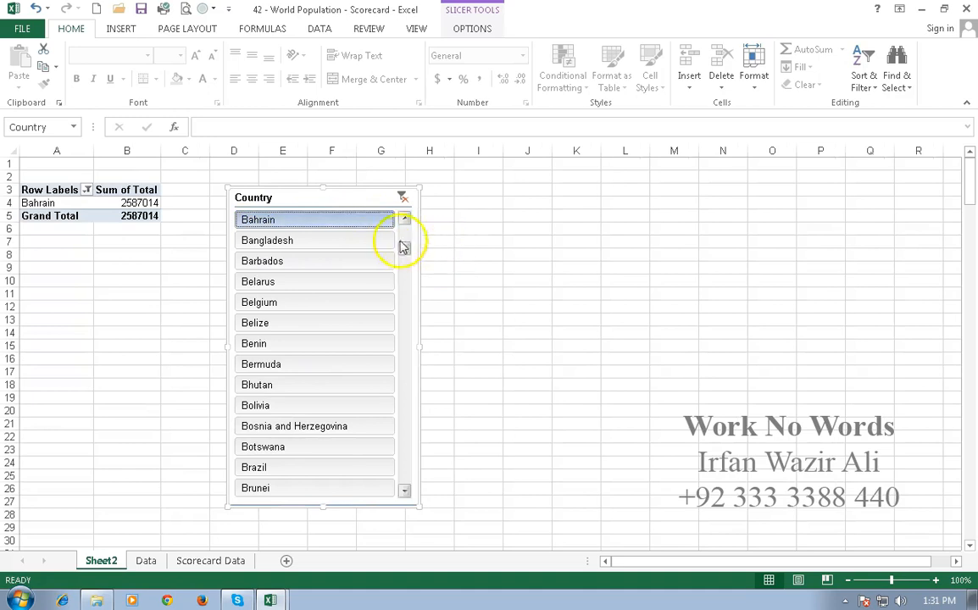
{"action": "left_click_drag", "start_coordinate": [404, 256], "coordinate": [402, 225]}
{"action": "left_click", "coordinate": [338, 222]}
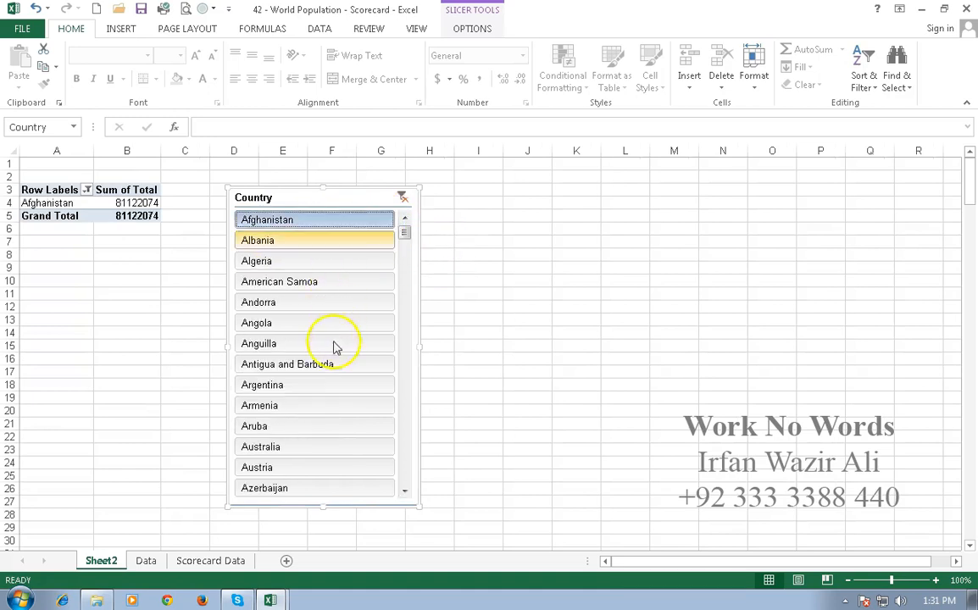
{"action": "left_click", "coordinate": [308, 446], "text": "shift"}
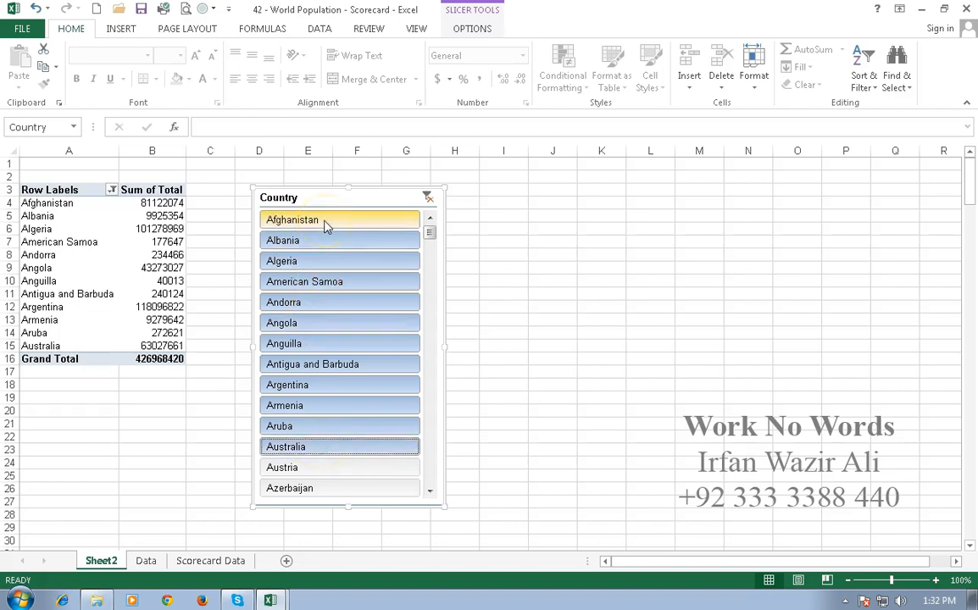
Filter the PivotTable to Afghanistan, American Samoa, Australia and Austria with the Country slicer, and clear the filter.
{"action": "left_click", "coordinate": [325, 284]}
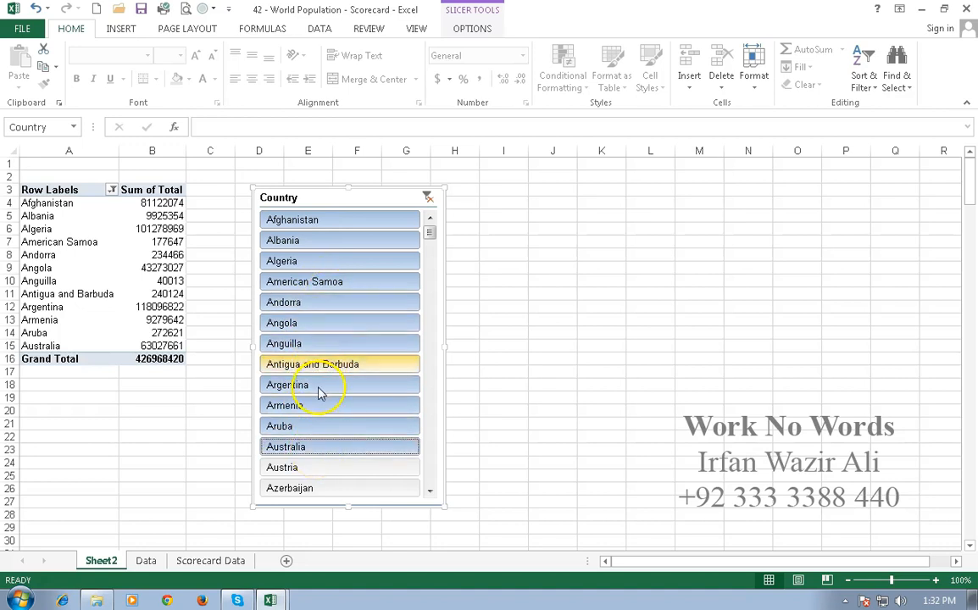
{"action": "left_click", "coordinate": [331, 219]}
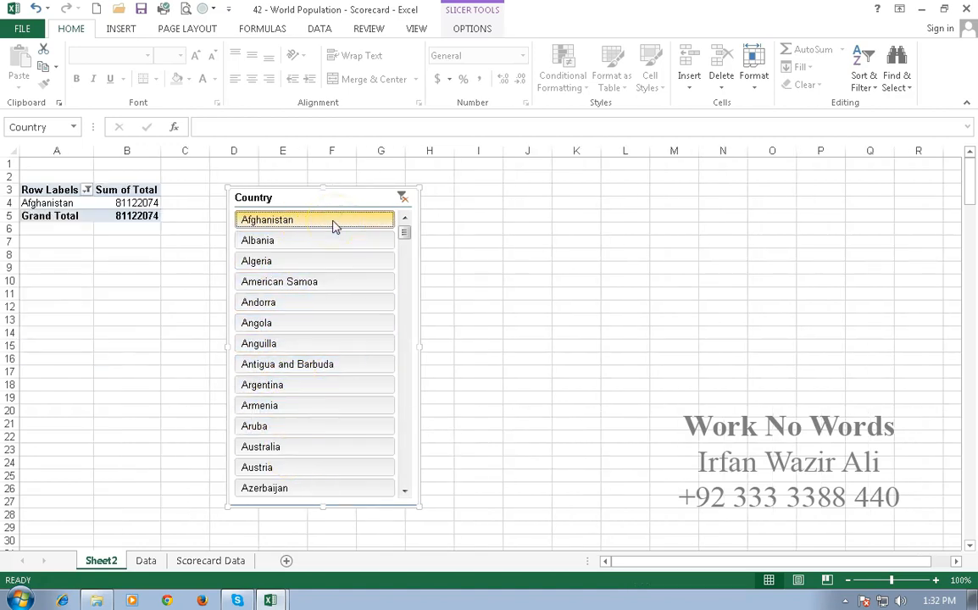
{"action": "left_click", "coordinate": [297, 284], "text": "ctrl"}
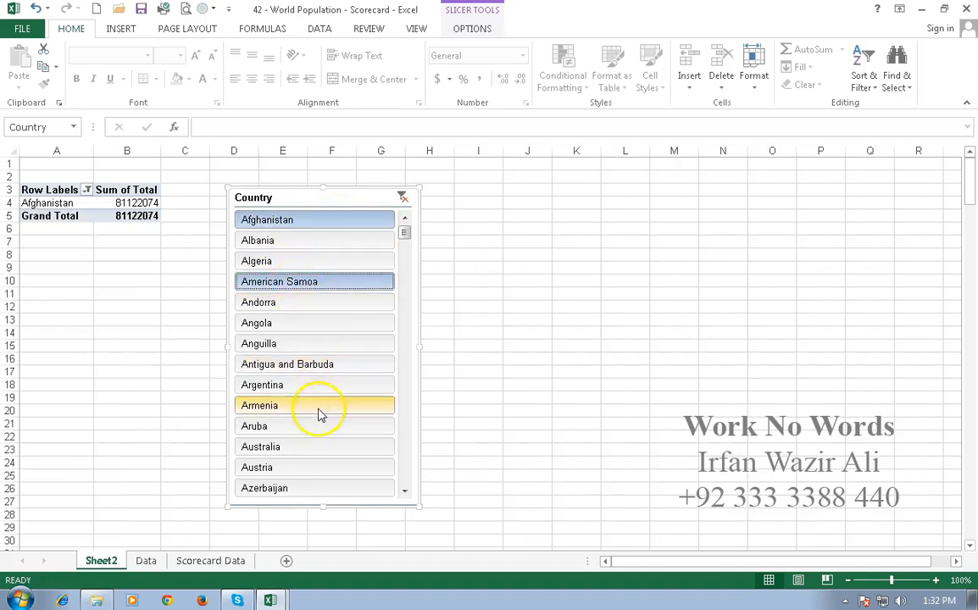
{"action": "left_click", "coordinate": [319, 452], "text": "ctrl"}
{"action": "left_click", "coordinate": [313, 471], "text": "ctrl"}
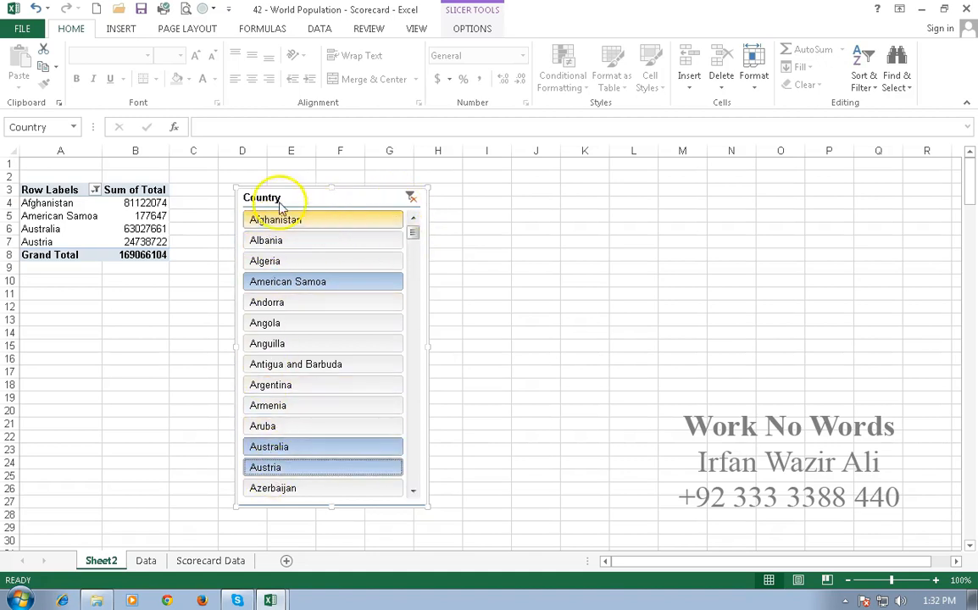
{"action": "left_click", "coordinate": [410, 202]}
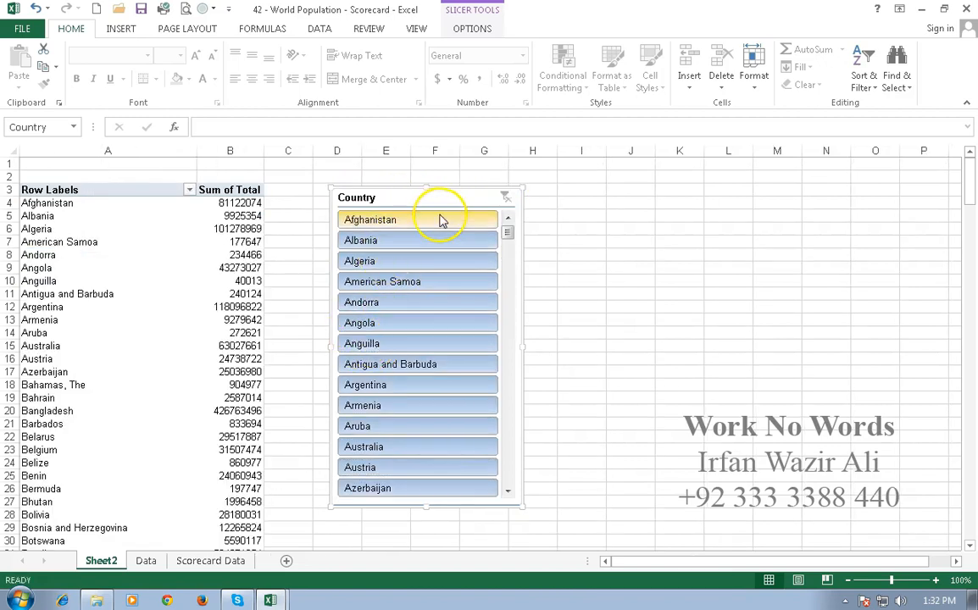
{"action": "left_click", "coordinate": [470, 30]}
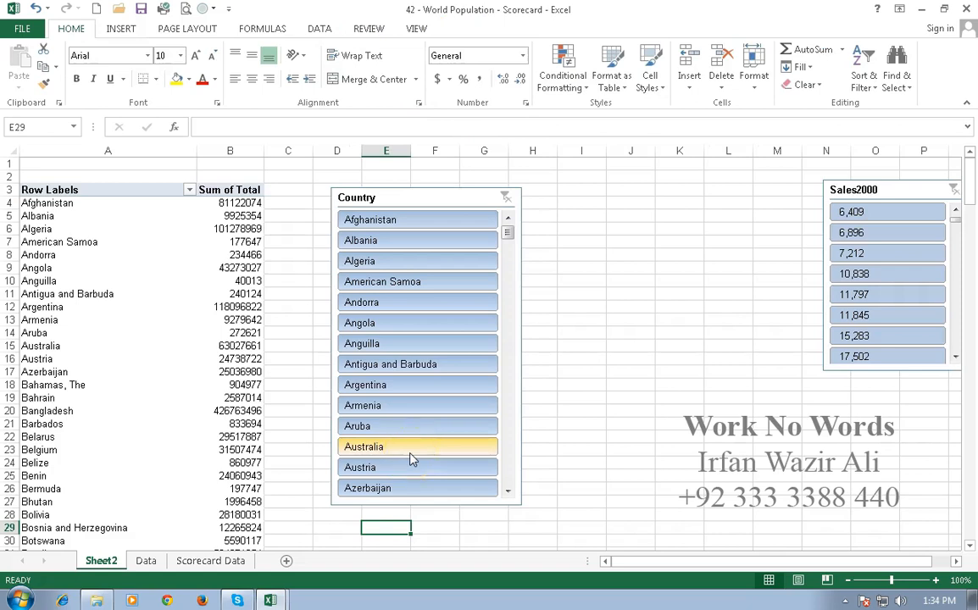
{"action": "left_click", "coordinate": [189, 191]}
{"action": "left_click", "coordinate": [190, 193]}
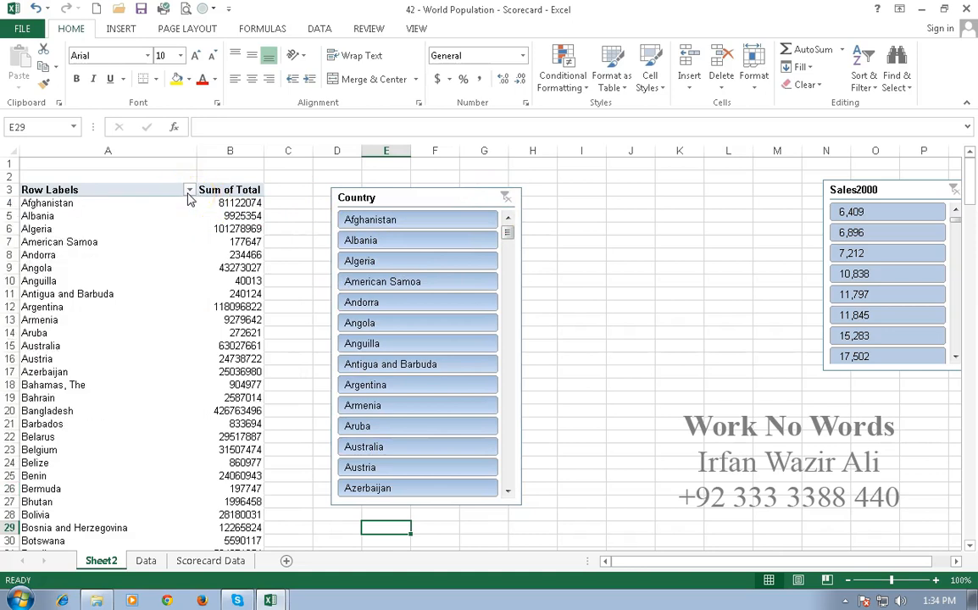
Filter the PivotTable to the countries from Afghanistan through Argentina with the Country slicer, and clear that filter.
{"action": "left_click", "coordinate": [506, 198]}
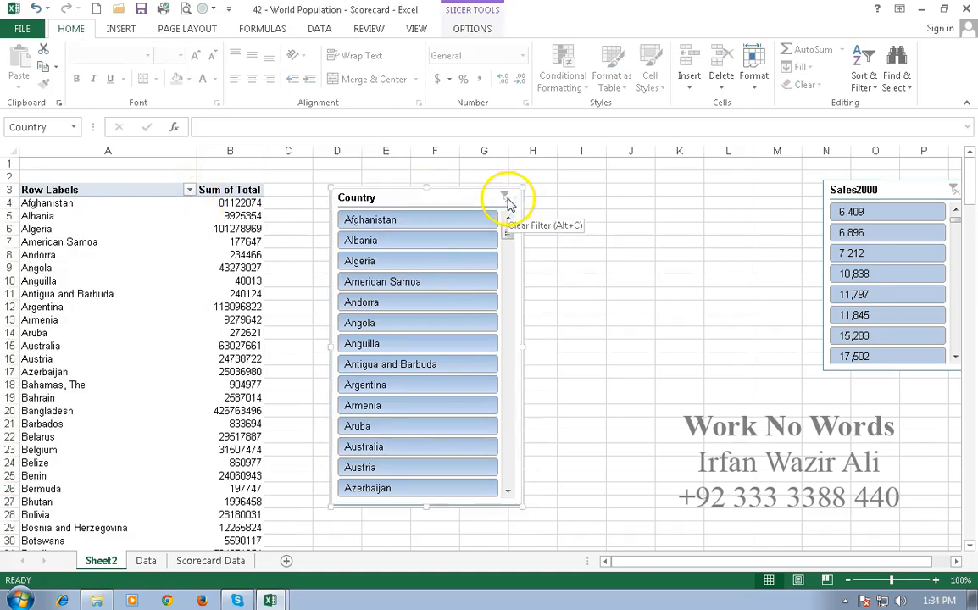
{"action": "left_click", "coordinate": [470, 222]}
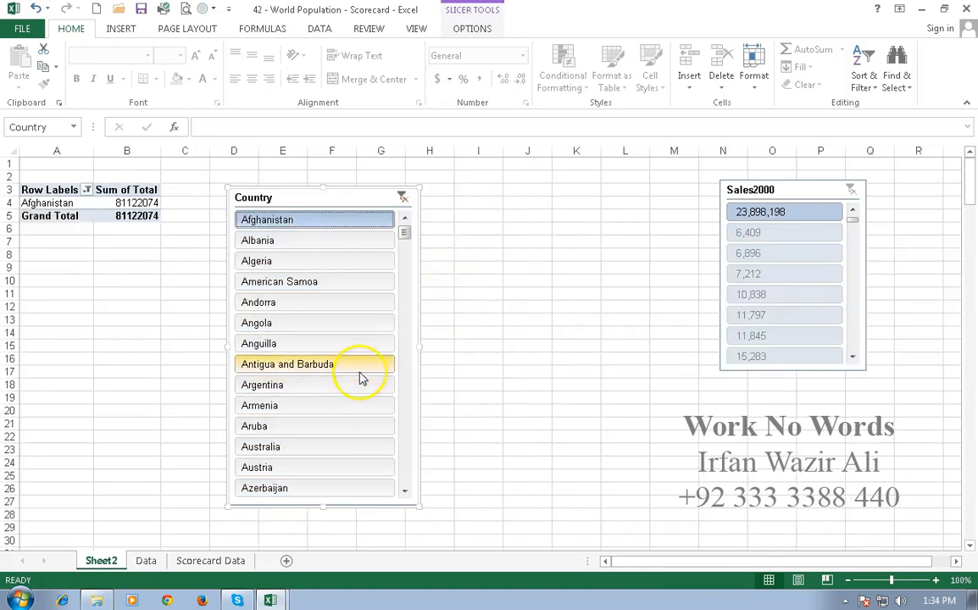
{"action": "left_click", "coordinate": [285, 390], "text": "shift"}
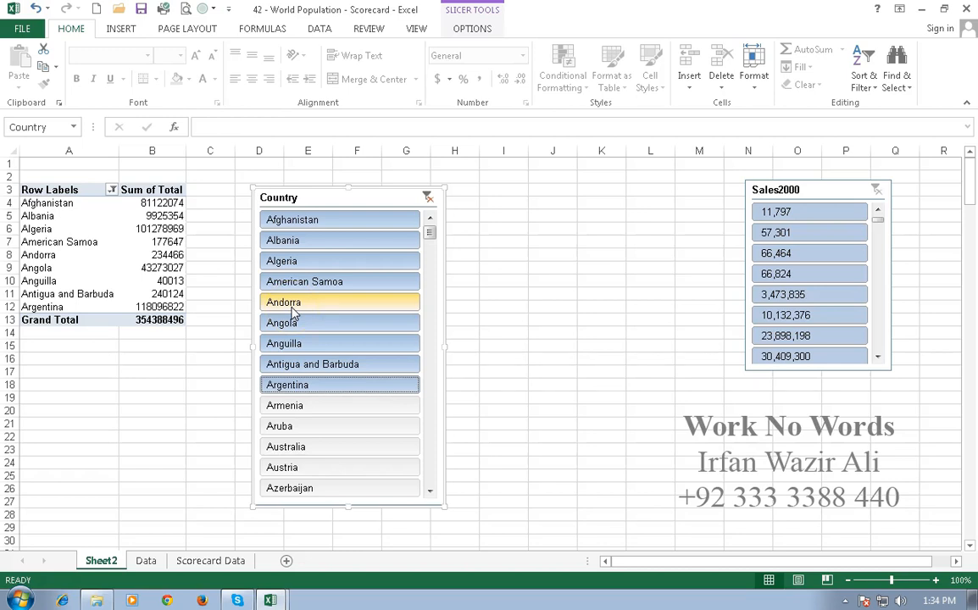
{"action": "left_click", "coordinate": [429, 198]}
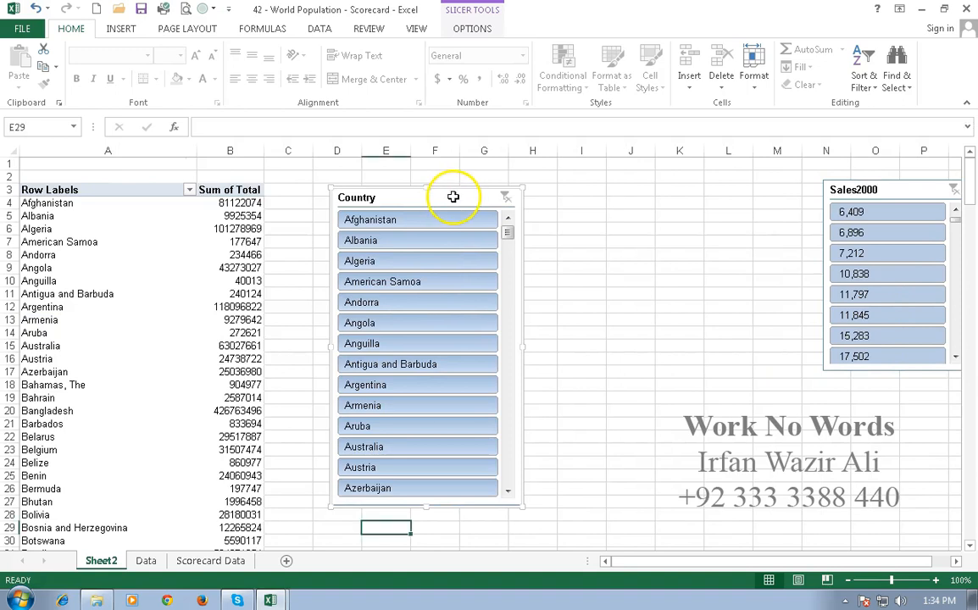
Delete the Country slicer and the Sales2000 slicer from the PivotTable sheet.
{"action": "key", "text": "Delete"}
{"action": "left_click", "coordinate": [880, 193]}
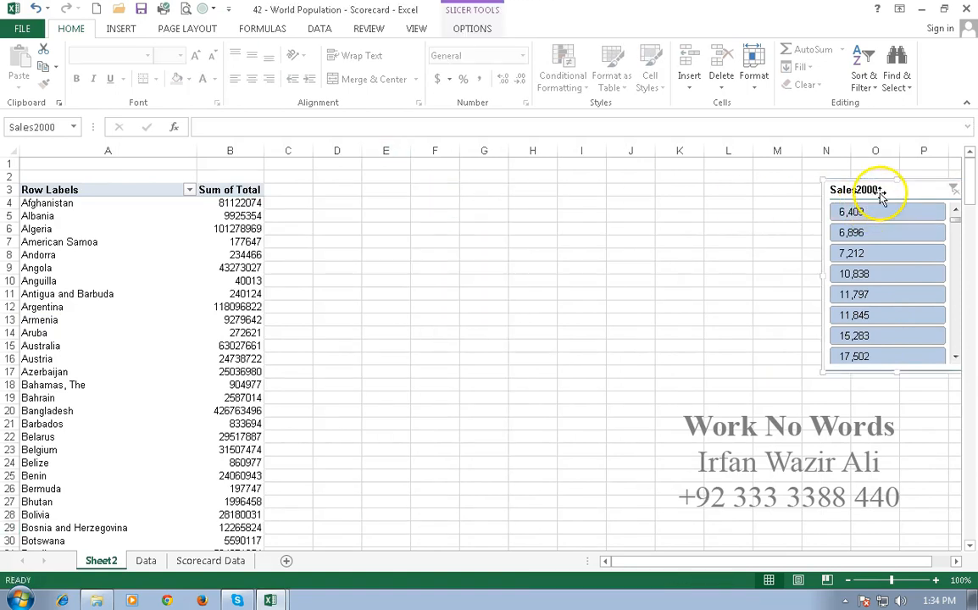
{"action": "key", "text": "Delete"}
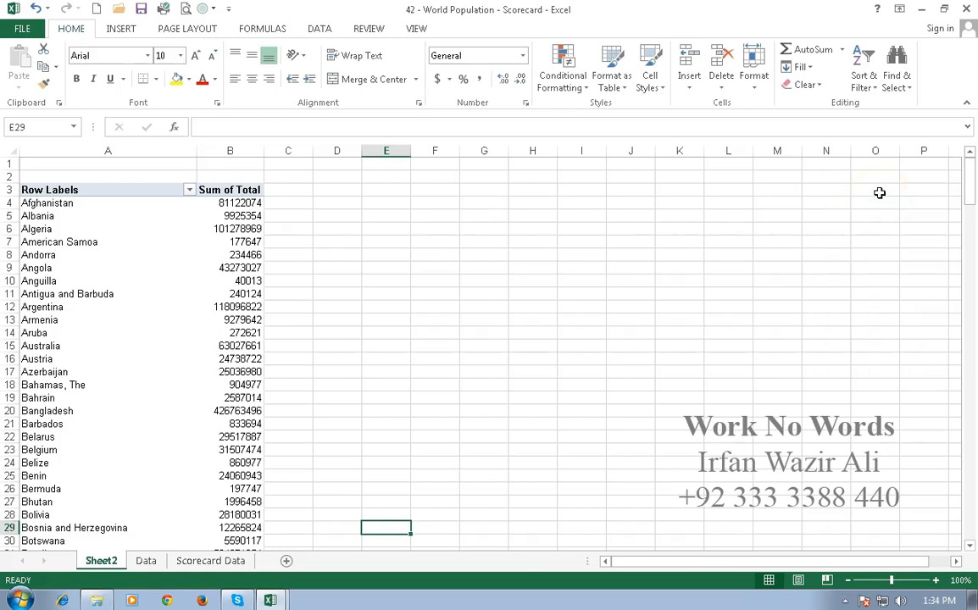